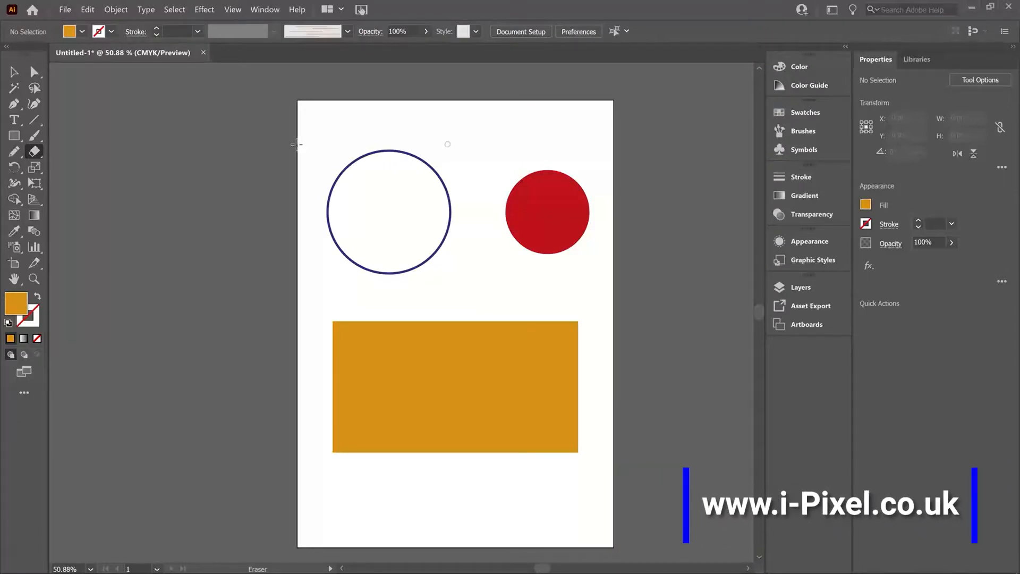
pyautogui.click(38, 151)
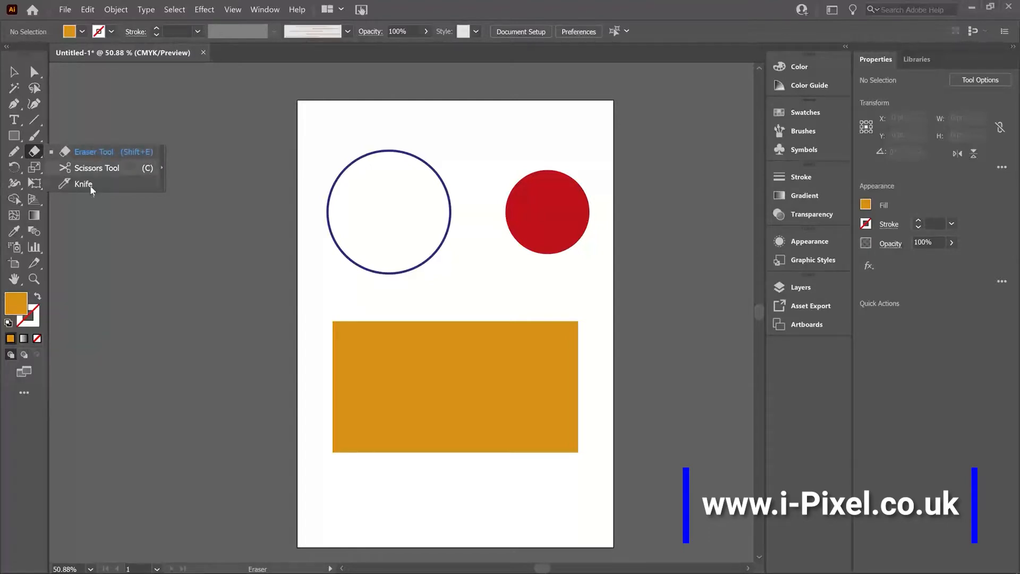
pyautogui.click(33, 154)
pyautogui.click(33, 155)
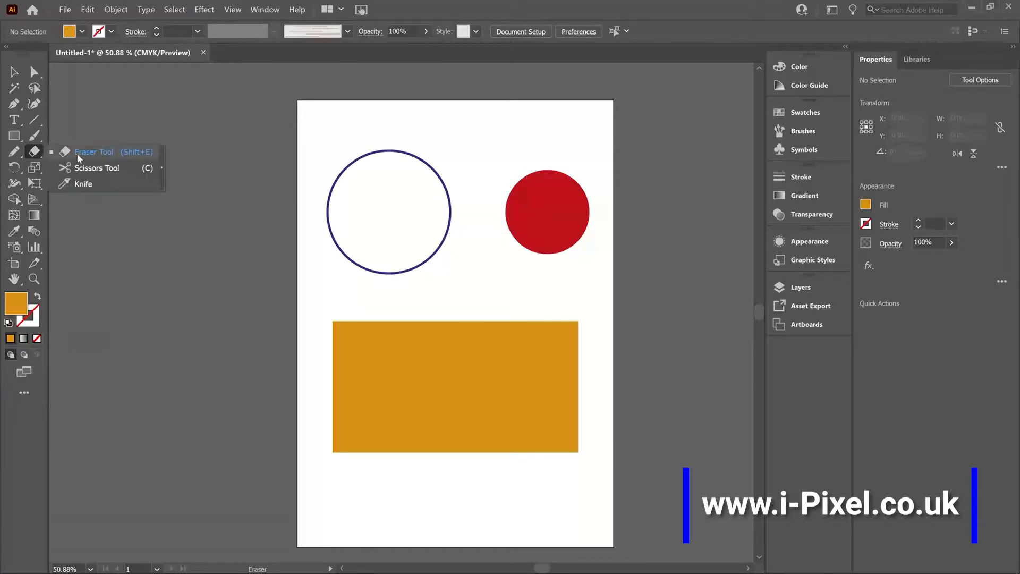
pyautogui.click(18, 121)
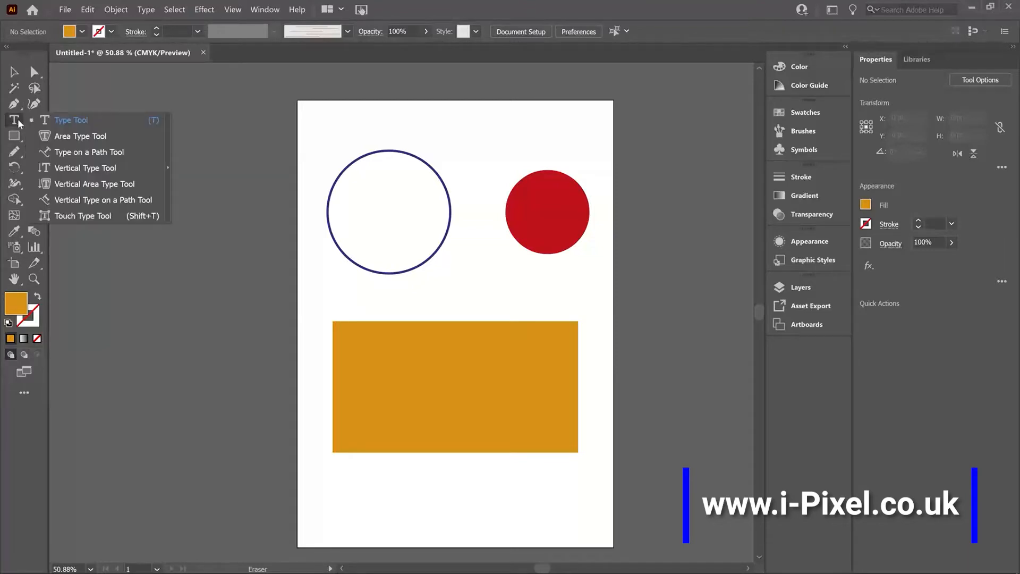
pyautogui.click(41, 121)
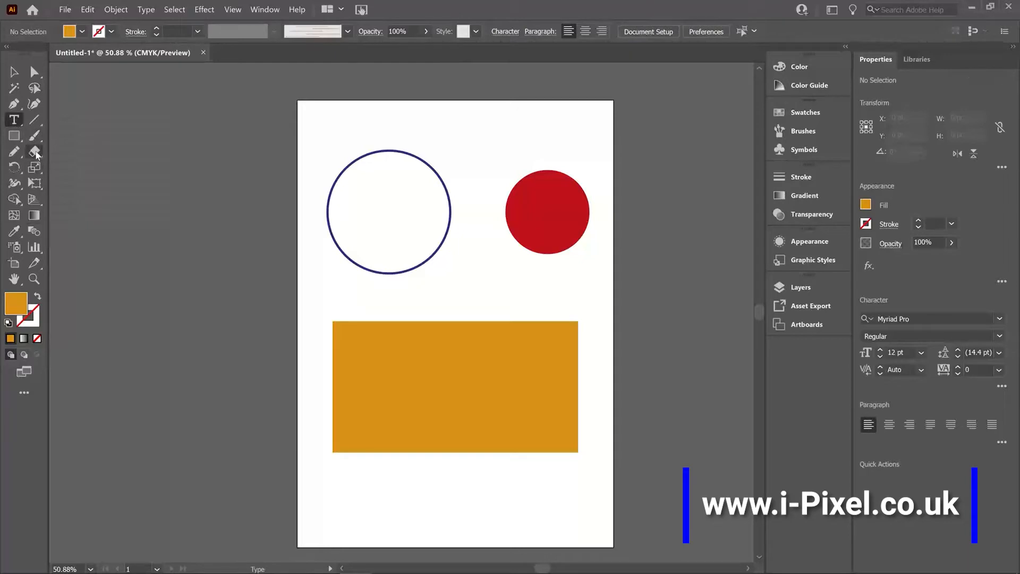
pyautogui.click(14, 71)
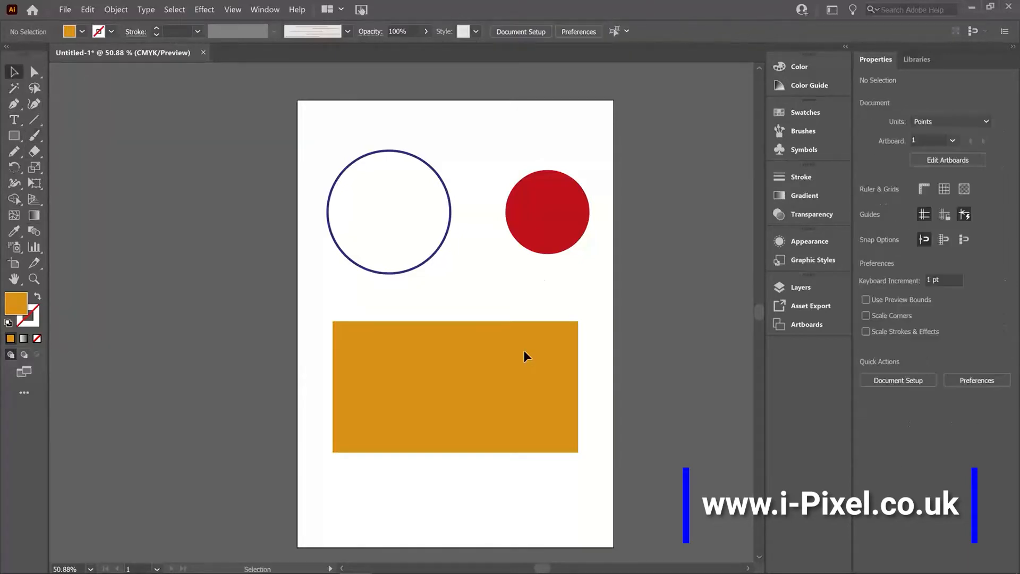
pyautogui.click(34, 151)
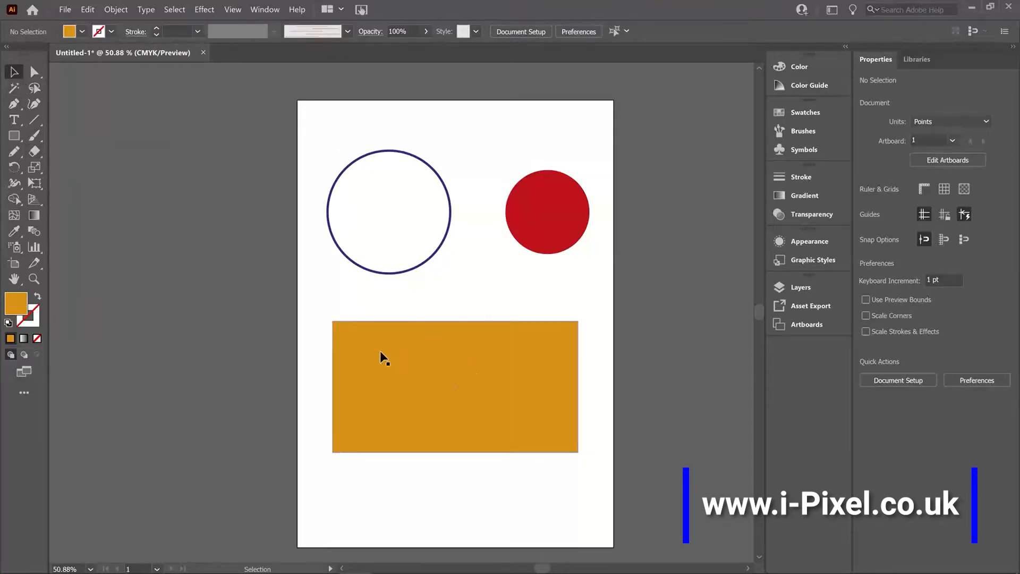
# Select the orange rectangle and erase a thin curved stroke across its upper-left corner with the Eraser tool.
pyautogui.click(420, 357)
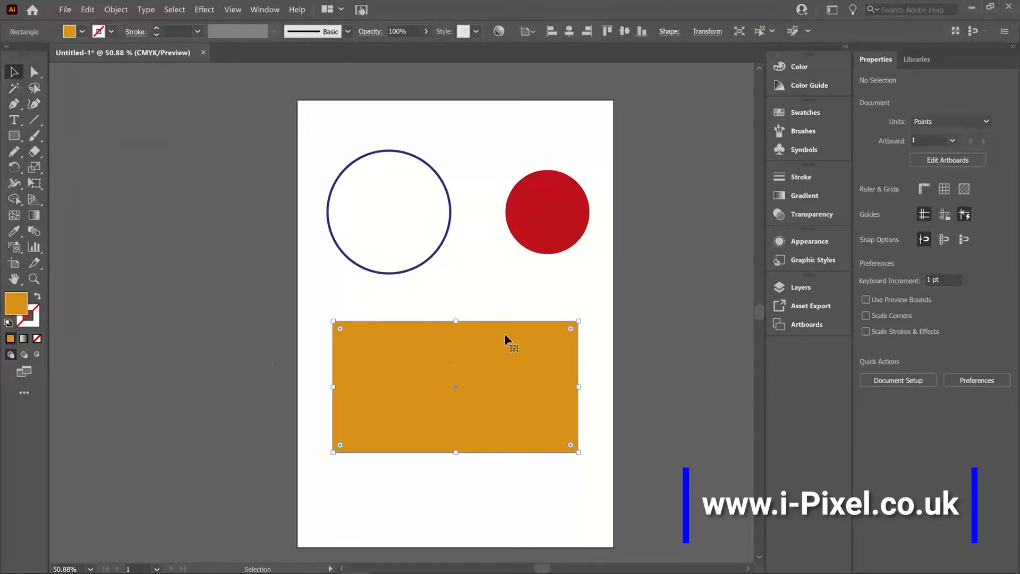
pyautogui.click(33, 156)
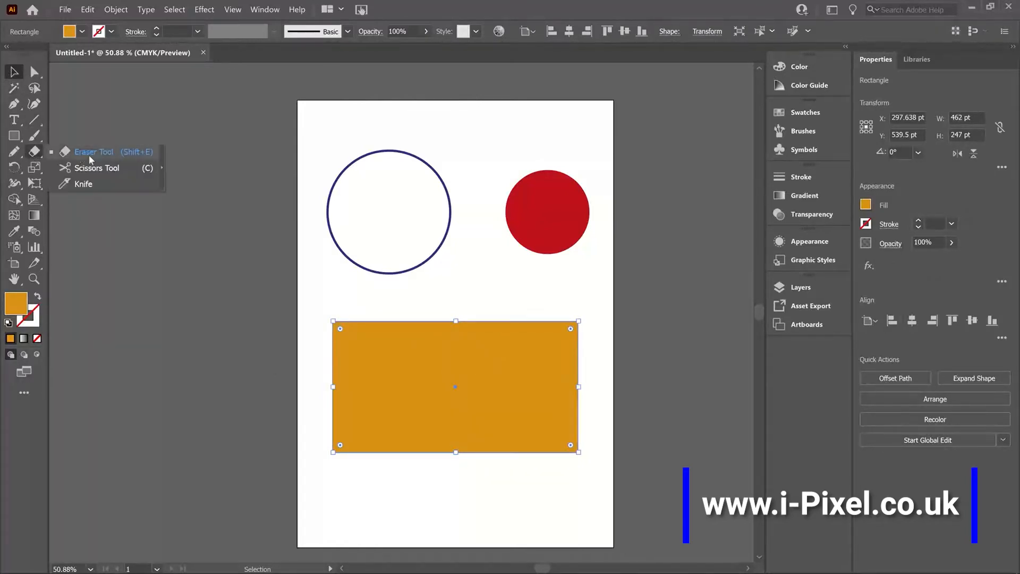
pyautogui.click(139, 154)
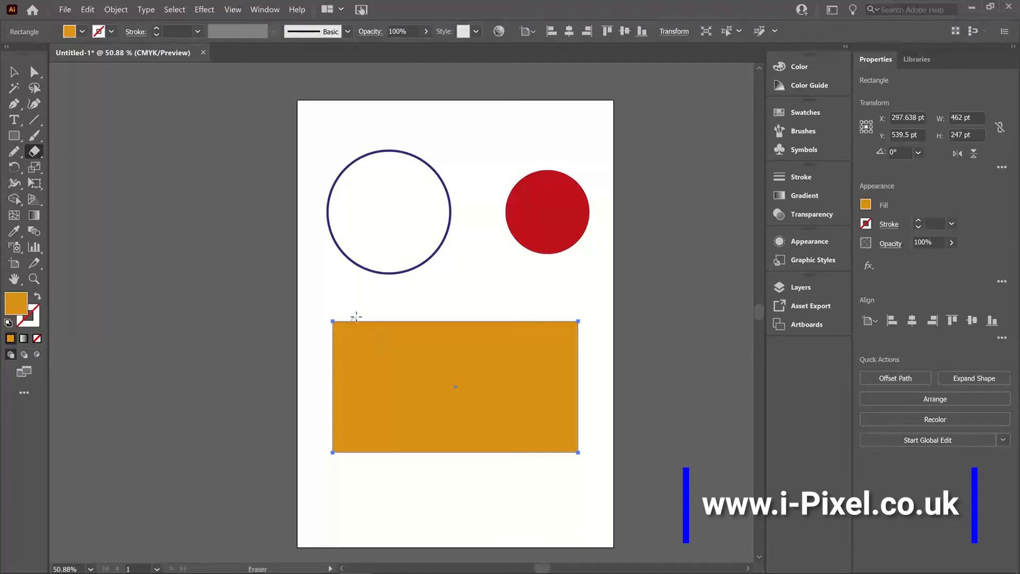
pyautogui.moveTo(356, 317)
pyautogui.mouseDown()
pyautogui.moveTo(359, 343)
pyautogui.moveTo(333, 413)
pyautogui.mouseUp()
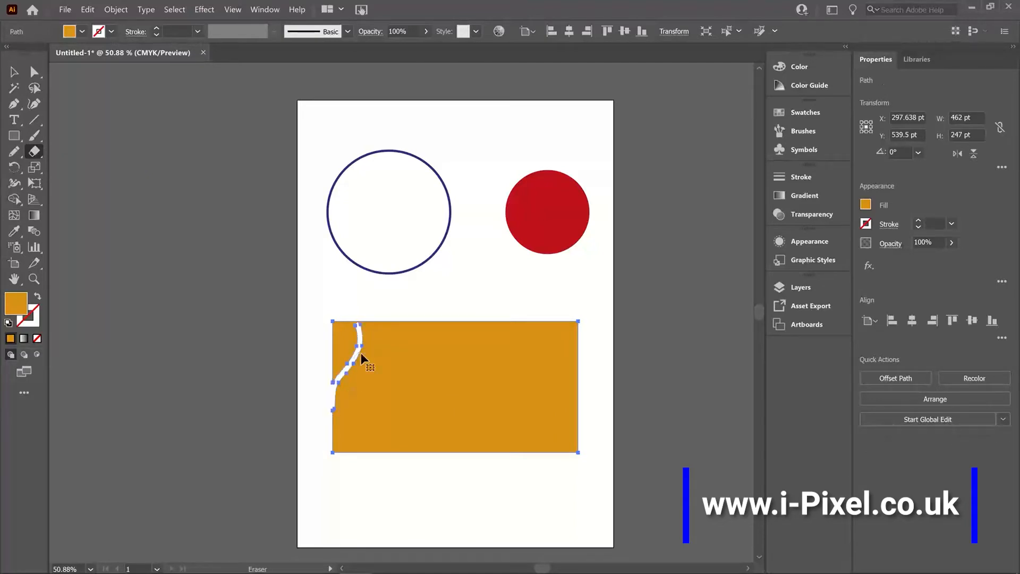
pyautogui.hotkey('ctrl', 'z')
pyautogui.moveTo(360, 314)
pyautogui.mouseDown()
pyautogui.moveTo(307, 409)
pyautogui.moveTo(303, 449)
pyautogui.mouseUp()
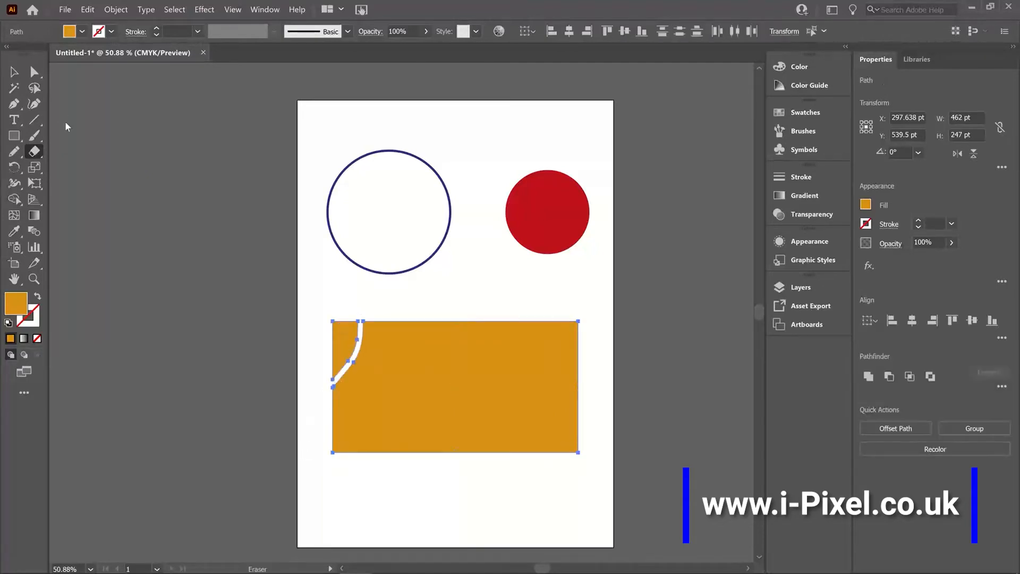
# Set the Eraser tool's size to 45 pt.
pyautogui.doubleClick(33, 152)
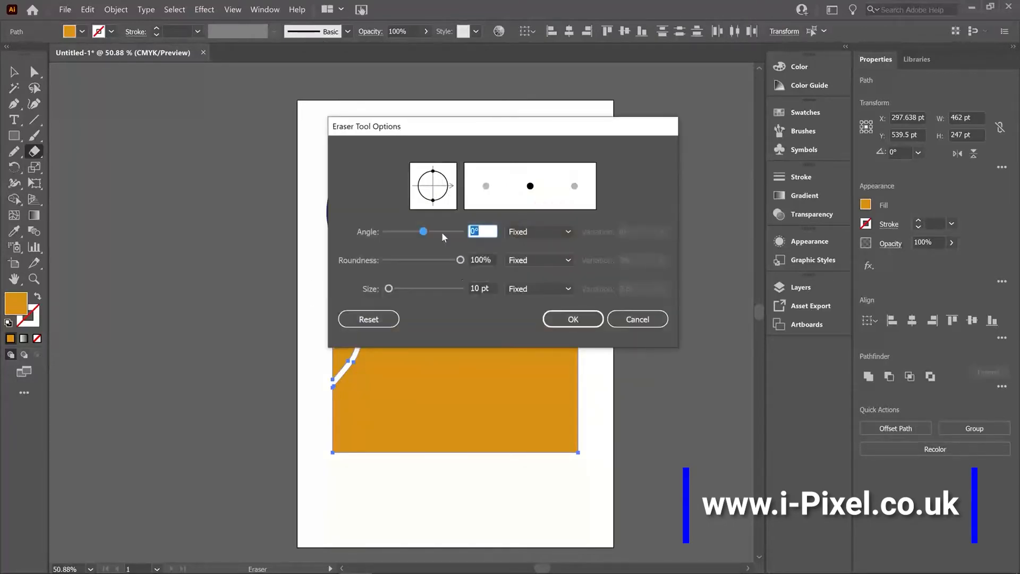
pyautogui.moveTo(389, 290)
pyautogui.mouseDown()
pyautogui.moveTo(412, 294)
pyautogui.moveTo(347, 335)
pyautogui.moveTo(343, 326)
pyautogui.moveTo(332, 353)
pyautogui.mouseUp()
pyautogui.click(552, 325)
# Erase the orange rectangle's upper-left corner, then erase a freehand strip across its full width to split it in two.
pyautogui.moveTo(360, 308)
pyautogui.mouseDown()
pyautogui.moveTo(364, 330)
pyautogui.moveTo(311, 421)
pyautogui.mouseUp()
pyautogui.moveTo(445, 366); pyautogui.dragTo(390, 415)
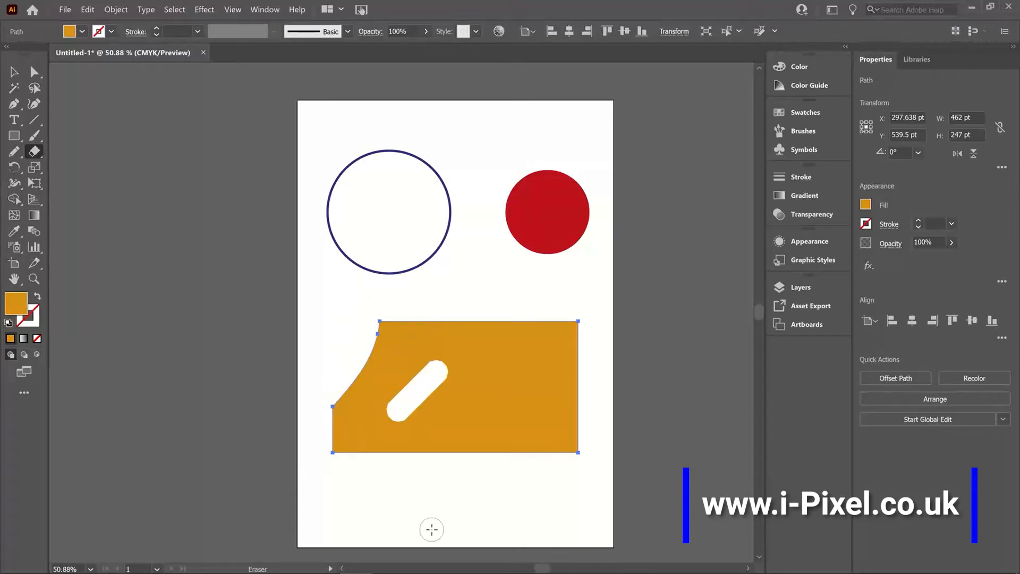
pyautogui.hotkey('ctrl', 'z')
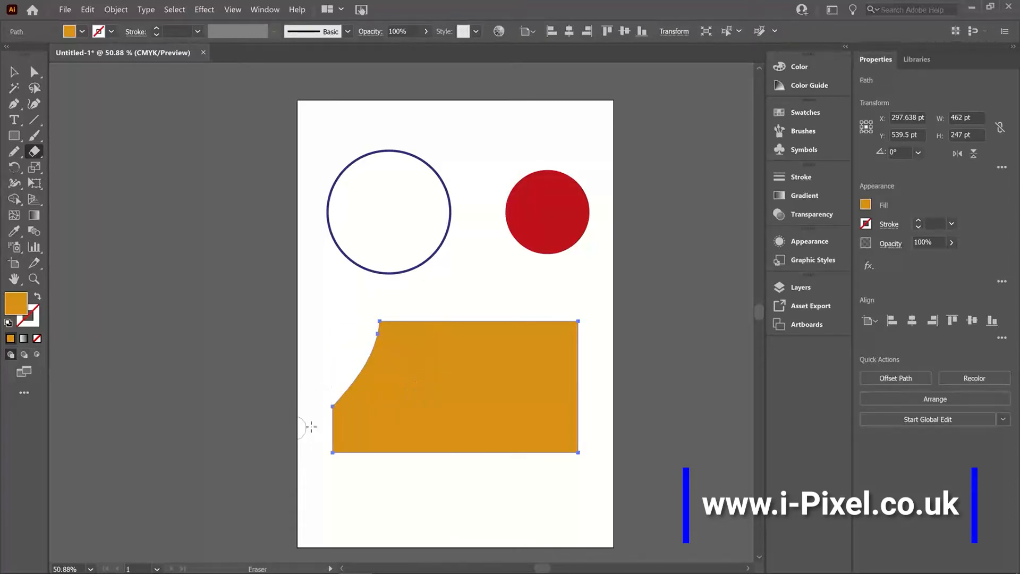
pyautogui.moveTo(306, 423)
pyautogui.mouseDown()
pyautogui.moveTo(505, 405)
pyautogui.moveTo(619, 381)
pyautogui.mouseUp()
# Deselect the artwork and move the lower and upper orange pieces individually by a small amount.
pyautogui.press('v')
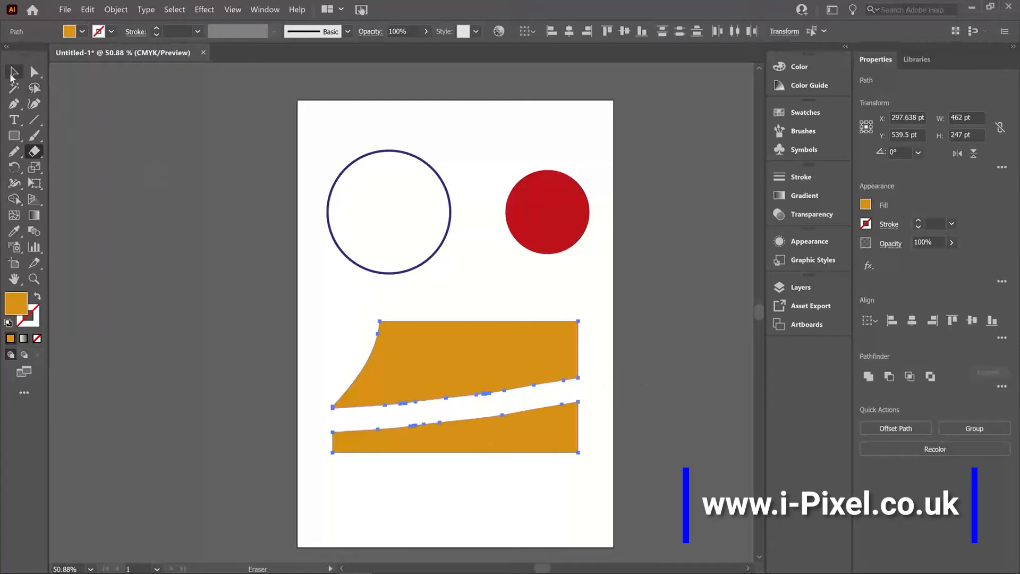
pyautogui.click(224, 265)
pyautogui.moveTo(515, 445)
pyautogui.mouseDown()
pyautogui.moveTo(518, 507)
pyautogui.moveTo(523, 439)
pyautogui.moveTo(518, 453)
pyautogui.mouseUp()
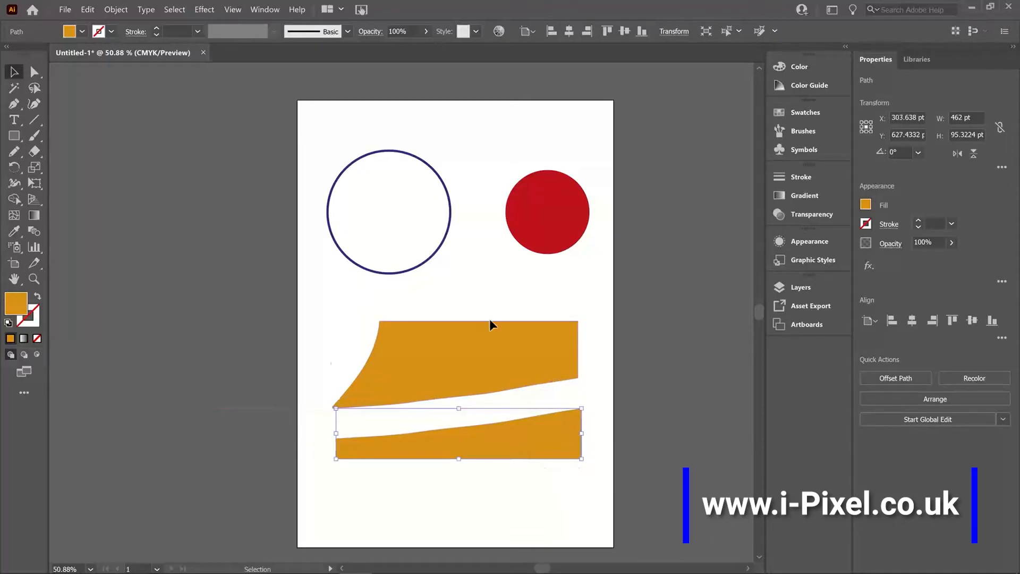
pyautogui.moveTo(489, 325); pyautogui.dragTo(488, 369)
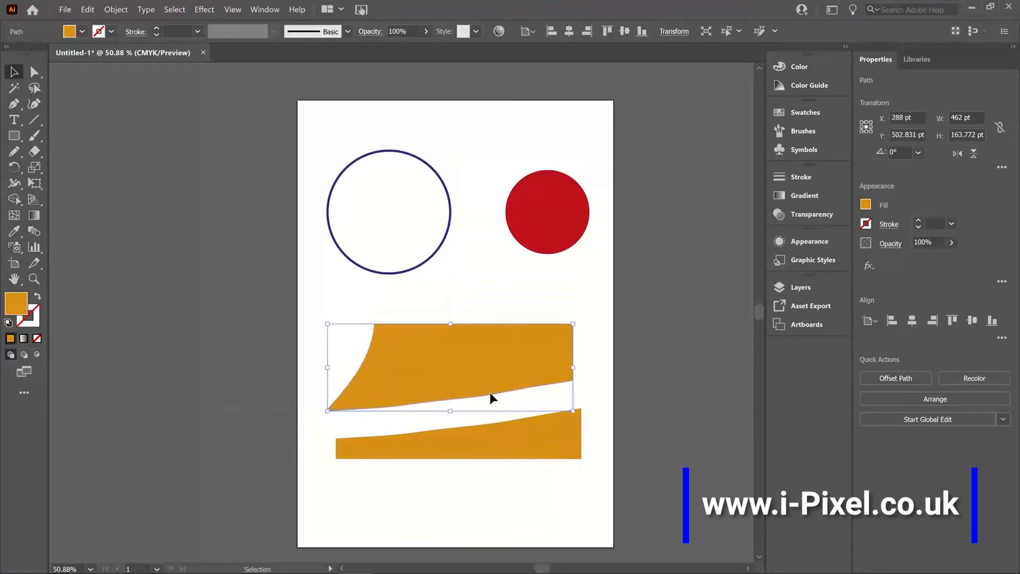
# Undo the piece moves and the eraser strokes back to the intact orange rectangle.
pyautogui.hotkey('ctrl', 'z')
pyautogui.hotkey('ctrl', 'z')
pyautogui.hotkey('ctrl', 'z')
pyautogui.hotkey('ctrl', 'z')
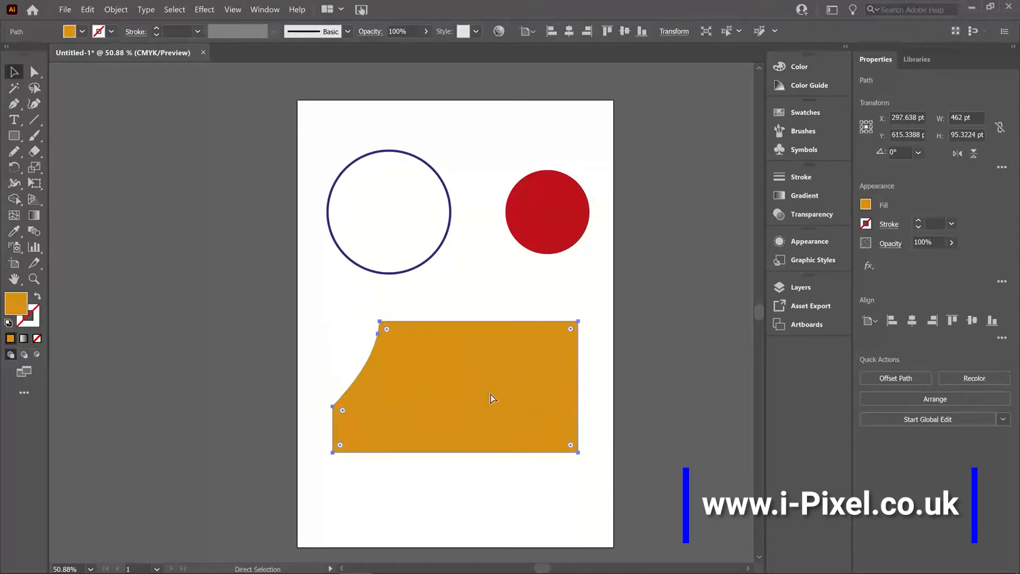
pyautogui.hotkey('ctrl', 'z')
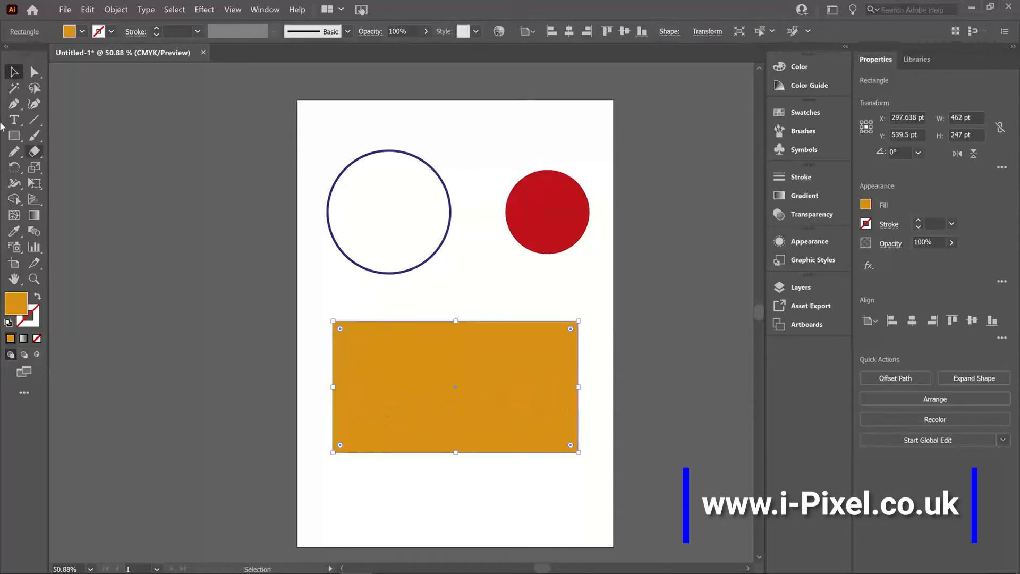
# Erase the upper-left area of the orange rectangle with freehand Eraser strokes, leaving a wavy sloping edge.
pyautogui.click(36, 152)
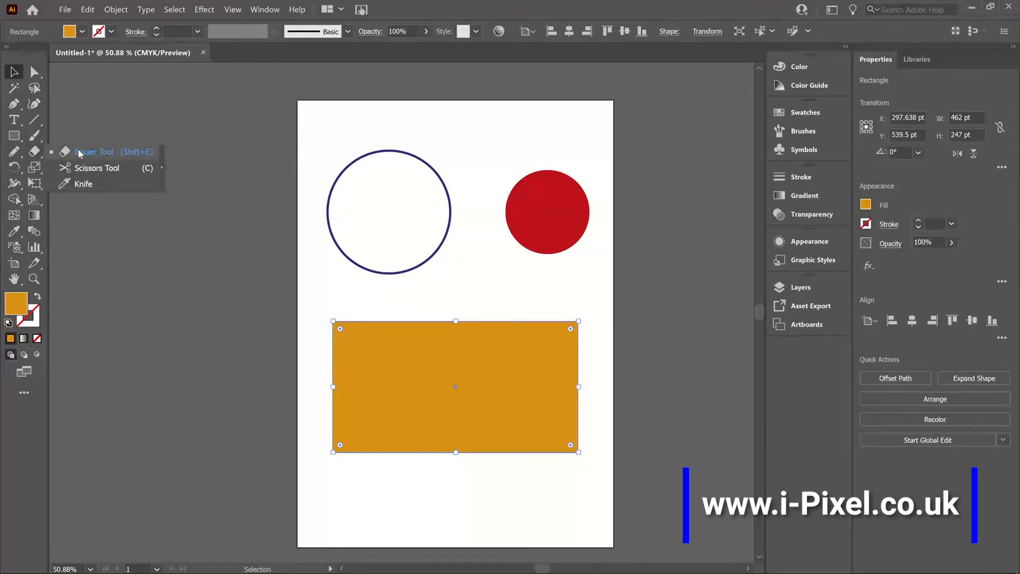
pyautogui.click(79, 152)
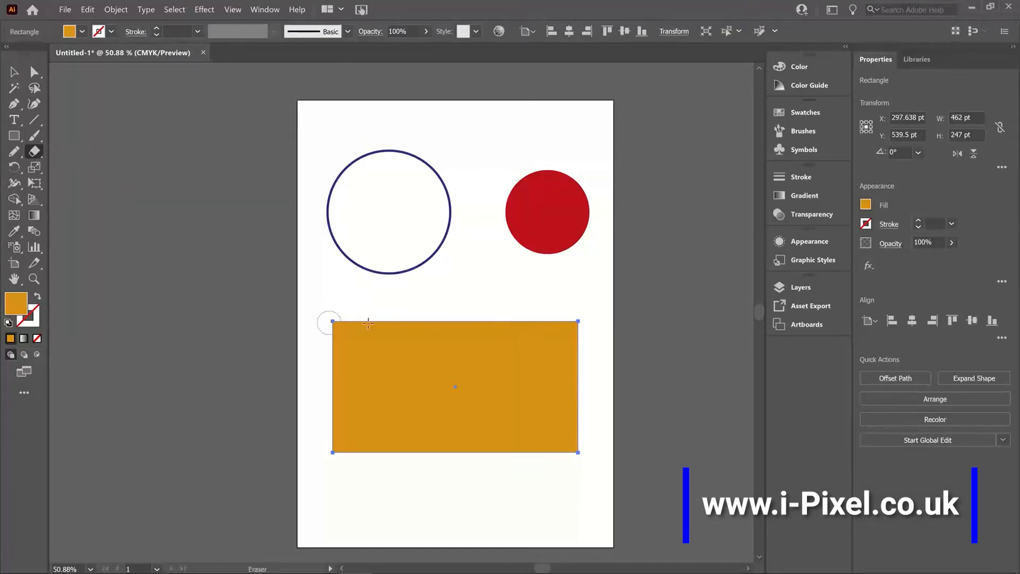
pyautogui.moveTo(330, 326)
pyautogui.mouseDown()
pyautogui.moveTo(368, 329)
pyautogui.moveTo(351, 334)
pyautogui.moveTo(367, 351)
pyautogui.moveTo(399, 328)
pyautogui.moveTo(433, 329)
pyautogui.moveTo(332, 372)
pyautogui.moveTo(321, 396)
pyautogui.mouseUp()
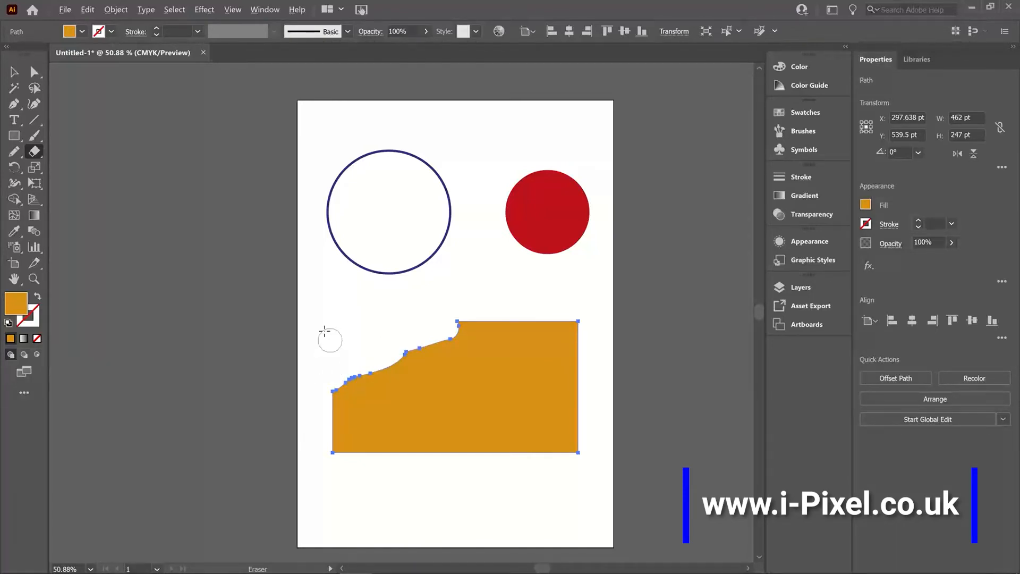
# Erase straight-edged rectangular areas from the orange shape's left, right and top sides, and cut a rectangular notch into its bottom middle.
pyautogui.moveTo(324, 330)
pyautogui.keyDown('alt'); pyautogui.mouseDown()
pyautogui.moveTo(347, 417)
pyautogui.moveTo(389, 452)
pyautogui.moveTo(471, 454)
pyautogui.moveTo(404, 491)
pyautogui.mouseUp(); pyautogui.keyUp('alt')
pyautogui.keyDown('alt'); pyautogui.moveTo(598, 300); pyautogui.dragTo(538, 489); pyautogui.keyUp('alt')
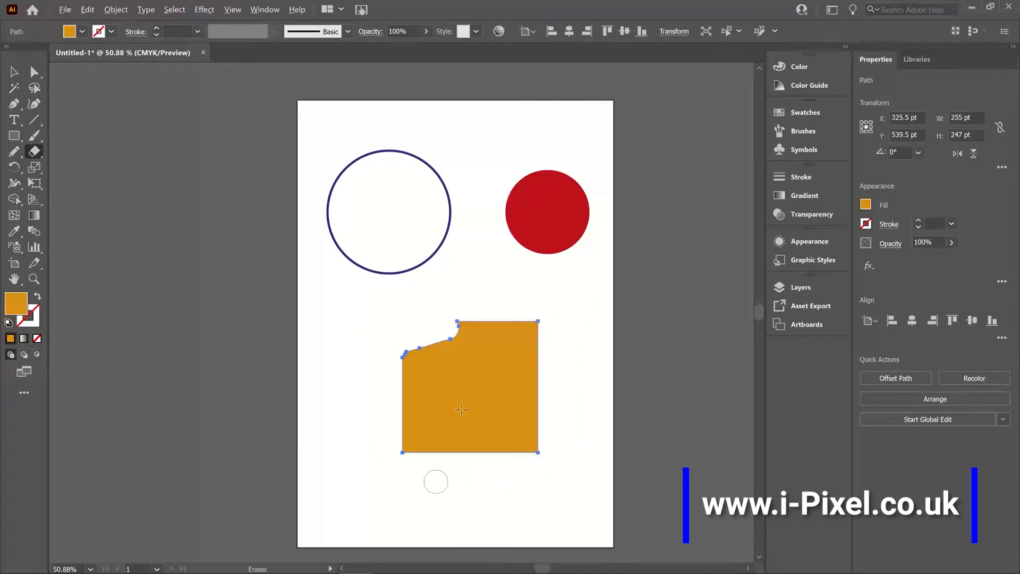
pyautogui.moveTo(435, 376)
pyautogui.keyDown('alt'); pyautogui.mouseDown()
pyautogui.moveTo(492, 479)
pyautogui.moveTo(496, 509)
pyautogui.mouseUp(); pyautogui.keyUp('alt')
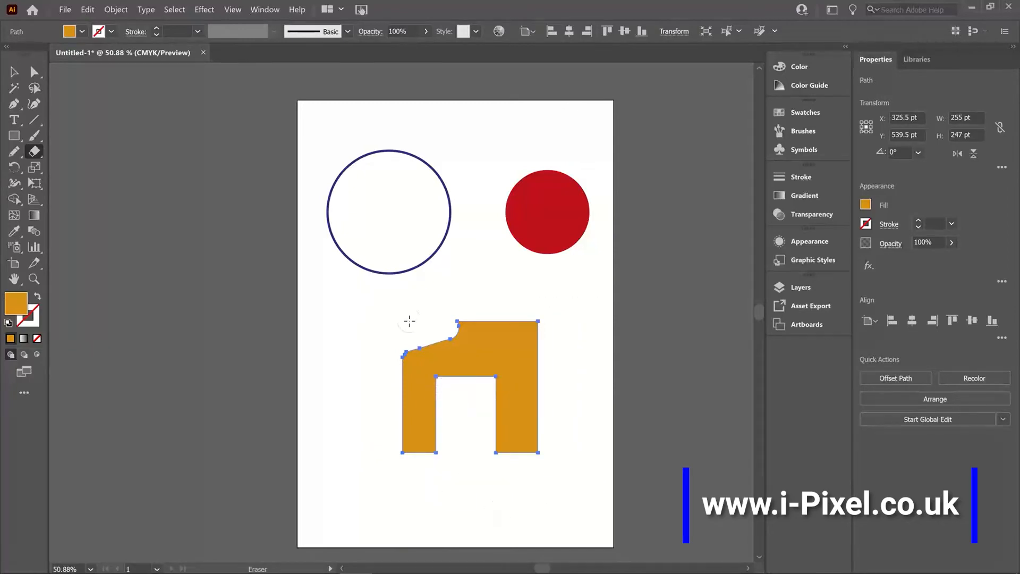
pyautogui.keyDown('alt'); pyautogui.moveTo(399, 304); pyautogui.dragTo(547, 341); pyautogui.keyUp('alt')
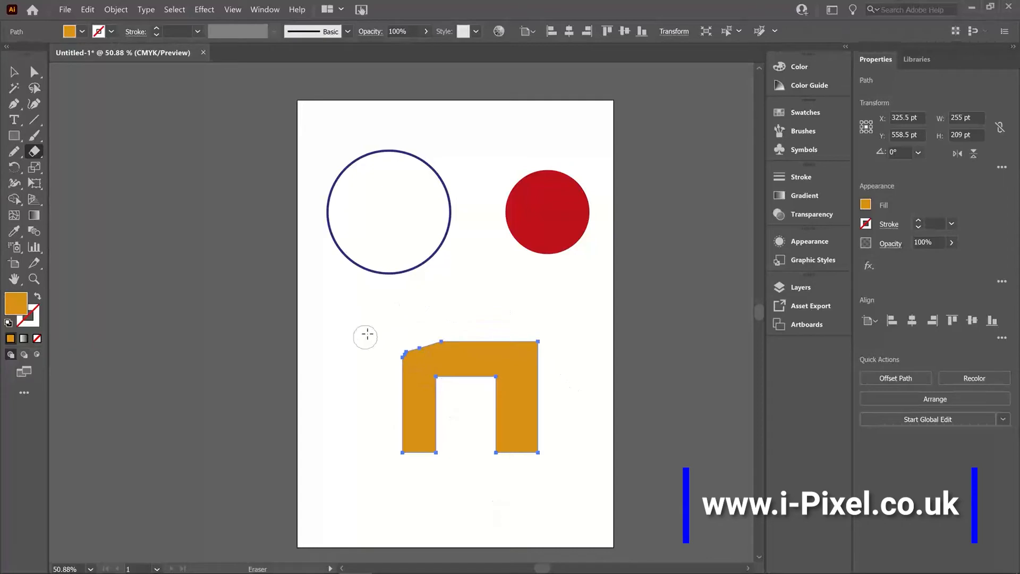
pyautogui.keyDown('alt'); pyautogui.moveTo(366, 335); pyautogui.dragTo(413, 488); pyautogui.keyUp('alt')
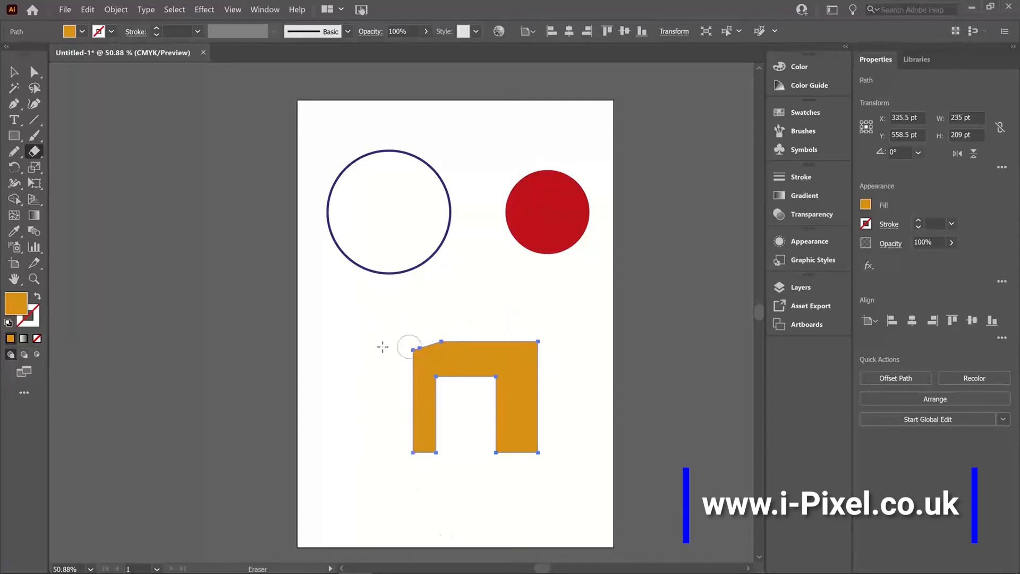
# Try an eraser tip with 92° angle, 50% roundness and 69 pt size, then reset the Eraser options to their defaults.
pyautogui.doubleClick(38, 153)
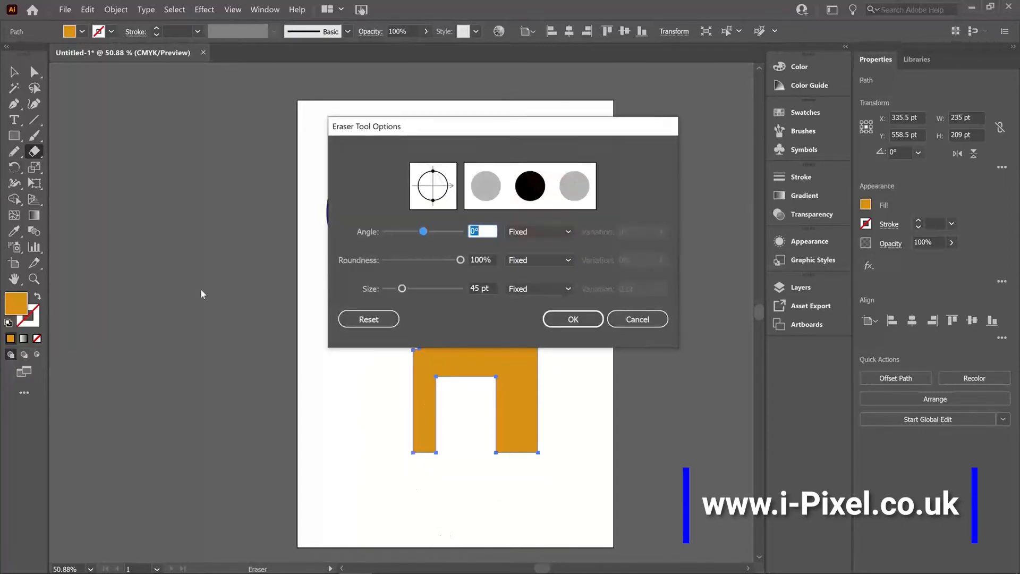
pyautogui.moveTo(402, 289); pyautogui.dragTo(397, 288)
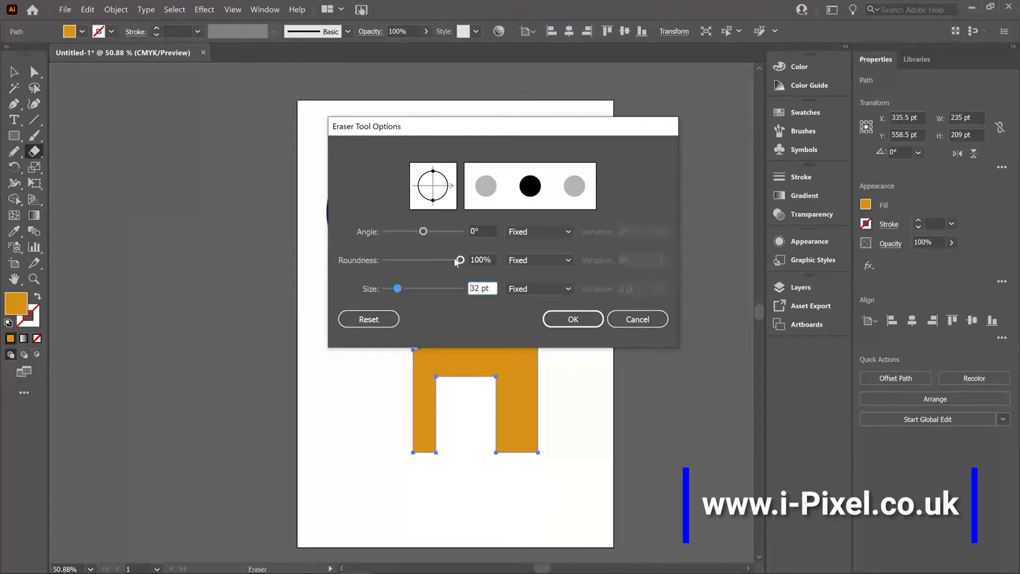
pyautogui.moveTo(456, 260)
pyautogui.mouseDown()
pyautogui.moveTo(421, 259)
pyautogui.moveTo(444, 230)
pyautogui.moveTo(440, 244)
pyautogui.mouseUp()
pyautogui.moveTo(397, 288); pyautogui.dragTo(411, 289)
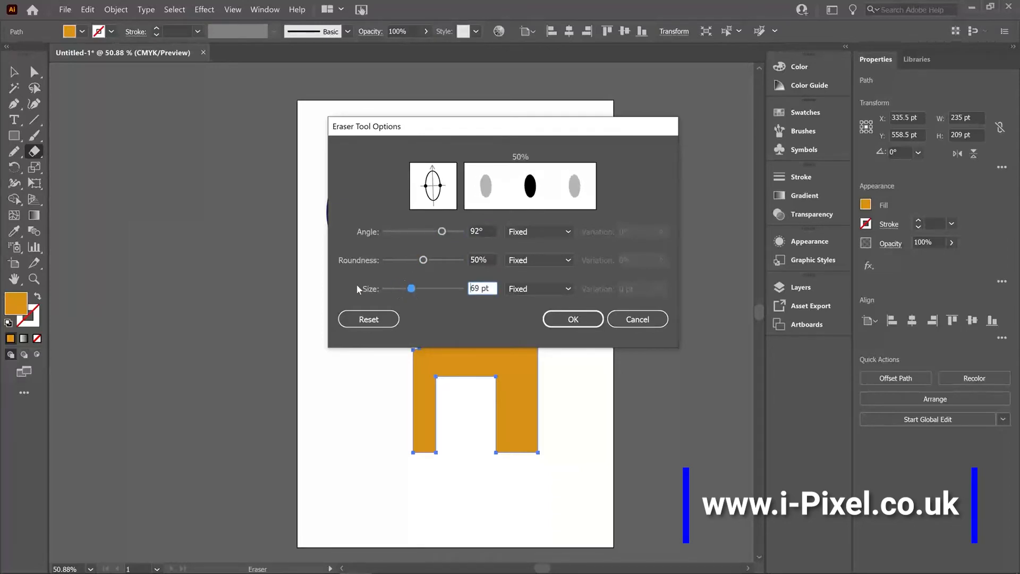
pyautogui.click(370, 320)
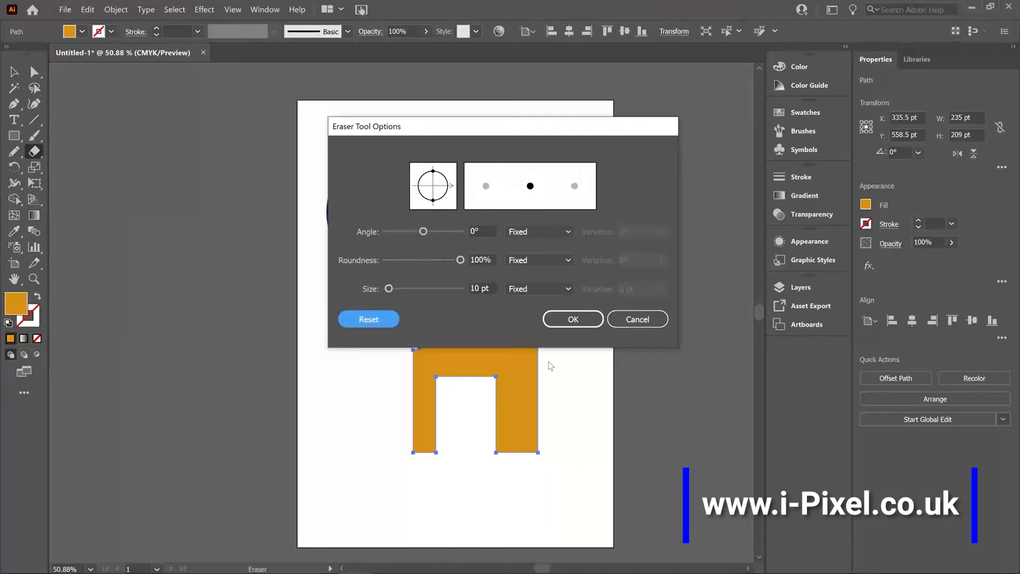
pyautogui.click(555, 326)
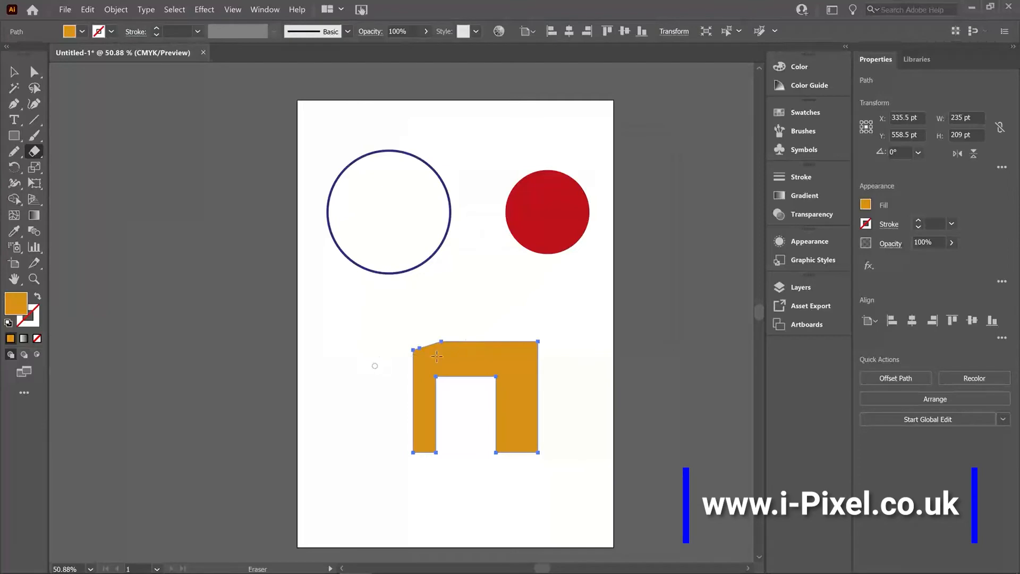
# Try a freehand diagonal cut across the orange shape, undo it, and erase a rectangular area off its top to level the edge.
pyautogui.moveTo(412, 359); pyautogui.dragTo(604, 342)
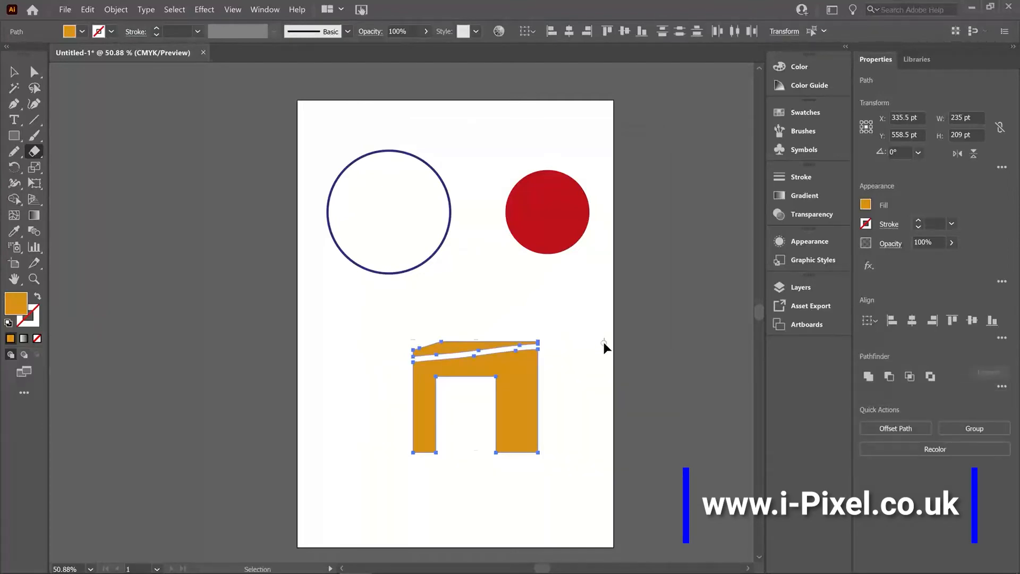
pyautogui.hotkey('ctrl', 'z')
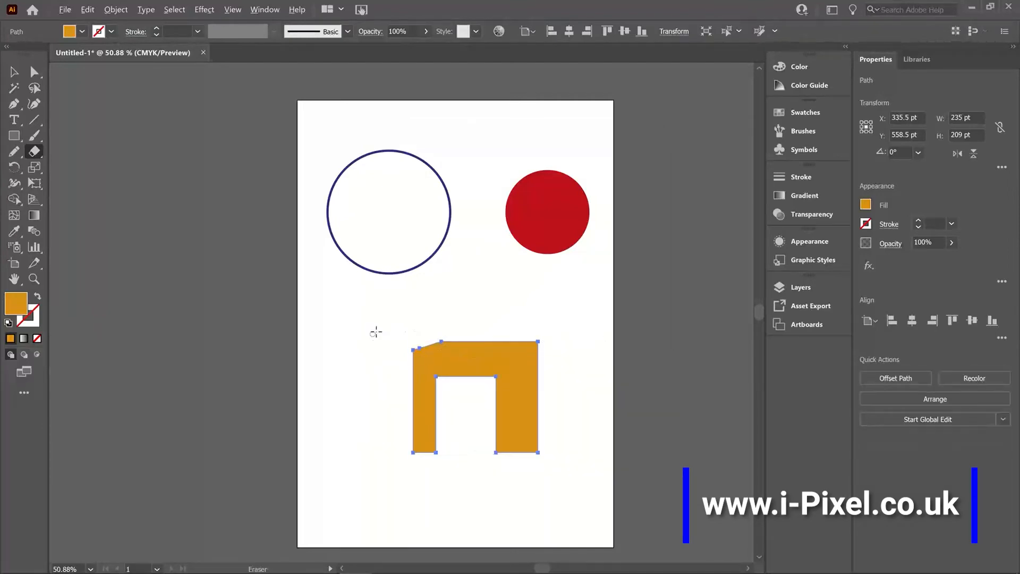
pyautogui.moveTo(387, 325)
pyautogui.mouseDown()
pyautogui.moveTo(535, 344)
pyautogui.moveTo(553, 359)
pyautogui.mouseUp()
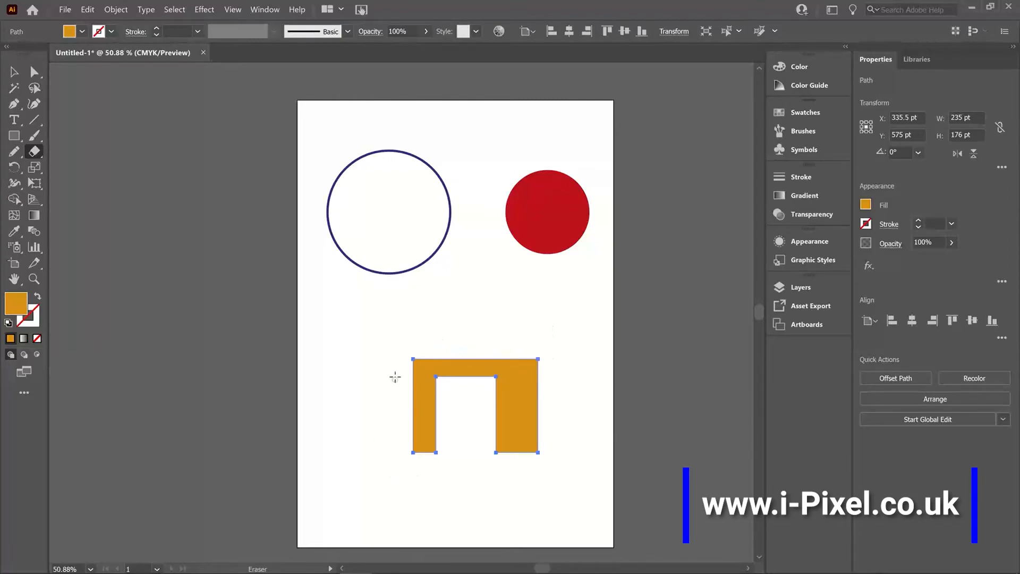
# Cut the blue circle's outline with the Scissors tool at its upper-left and lower-left, separating the left arc.
pyautogui.click(40, 152)
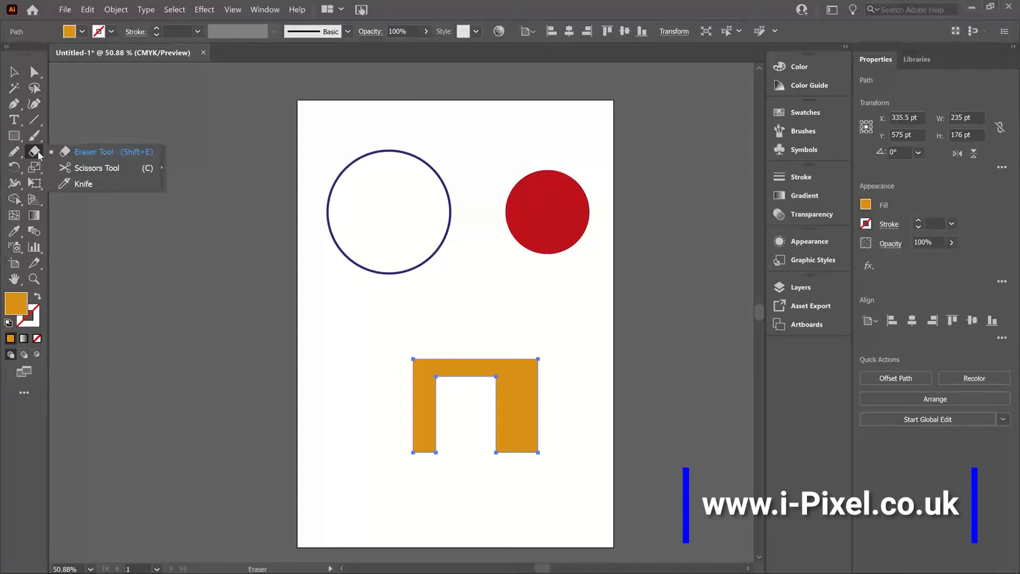
pyautogui.click(97, 167)
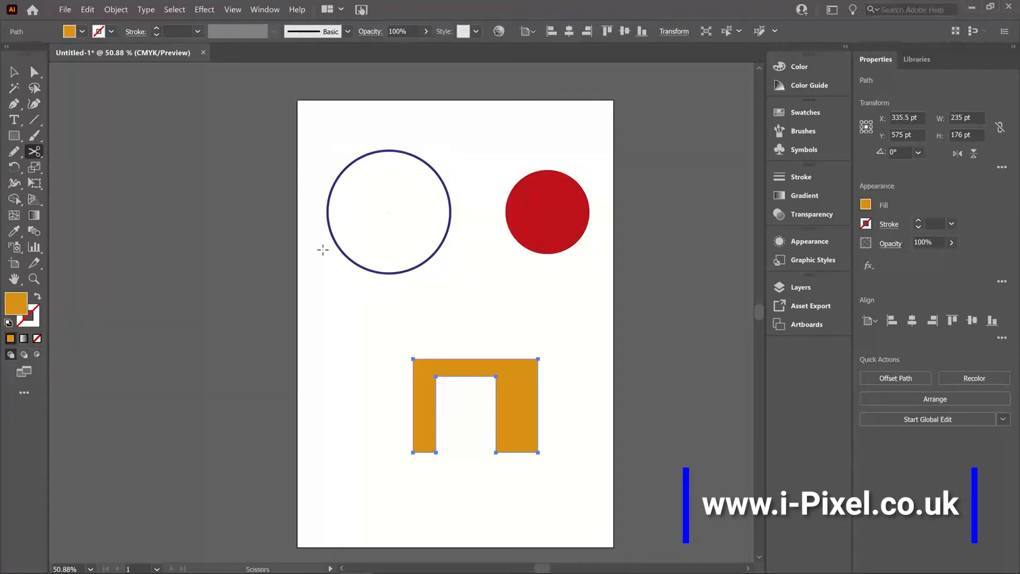
pyautogui.click(21, 77)
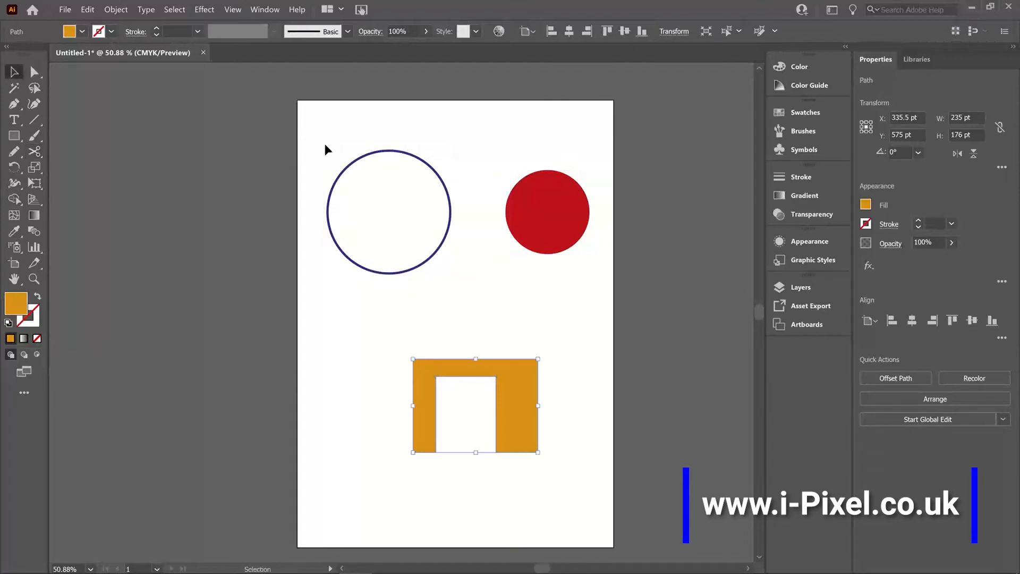
pyautogui.click(388, 211)
pyautogui.hotkey('ctrl', '+')
pyautogui.hotkey('ctrl', '+')
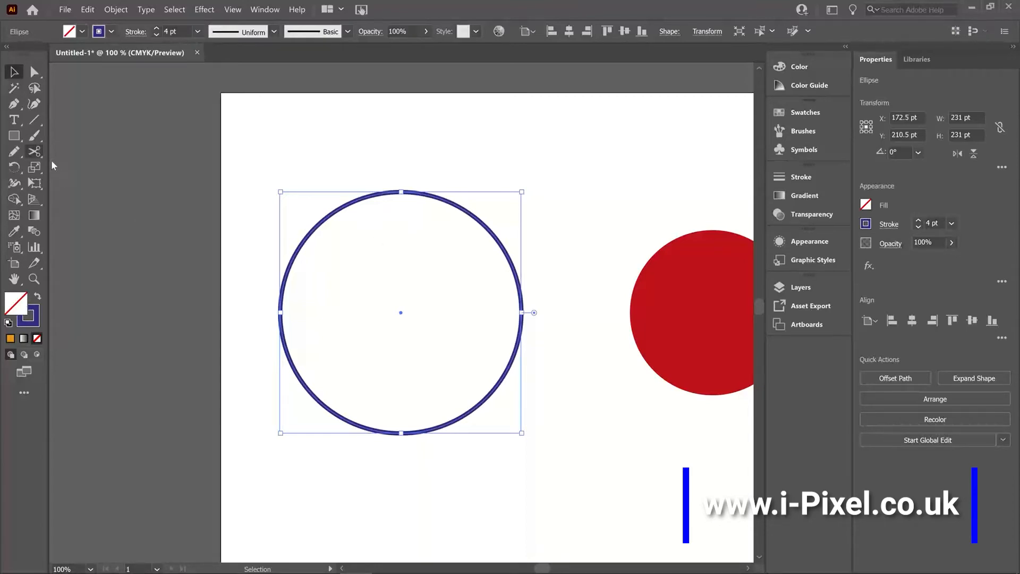
pyautogui.click(35, 153)
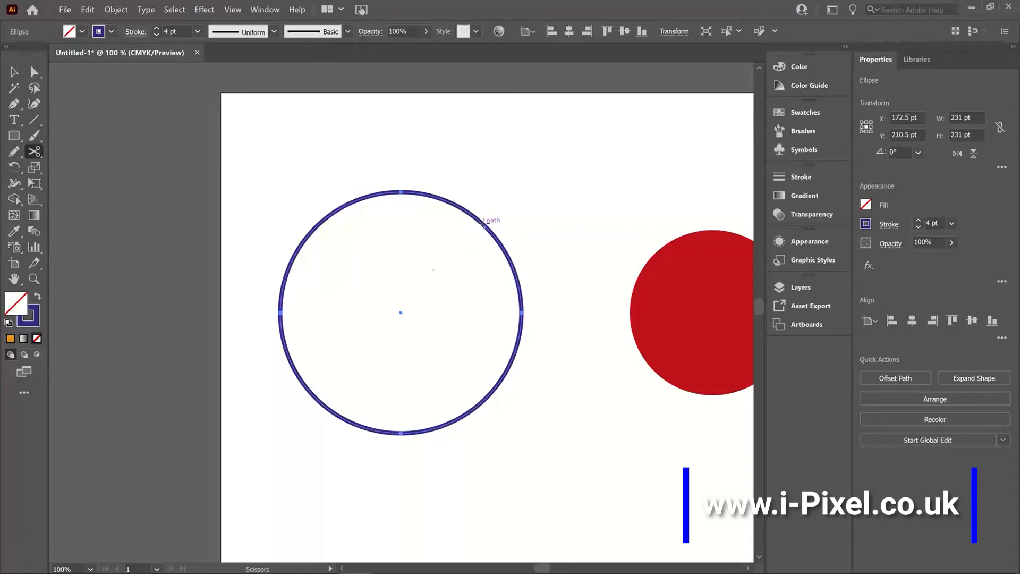
pyautogui.click(343, 214)
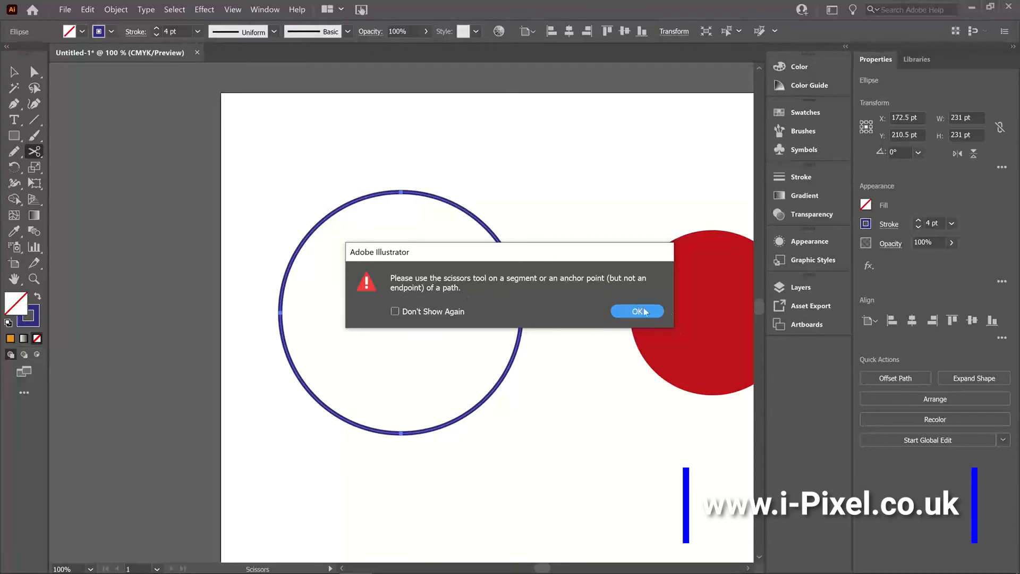
pyautogui.press('Return')
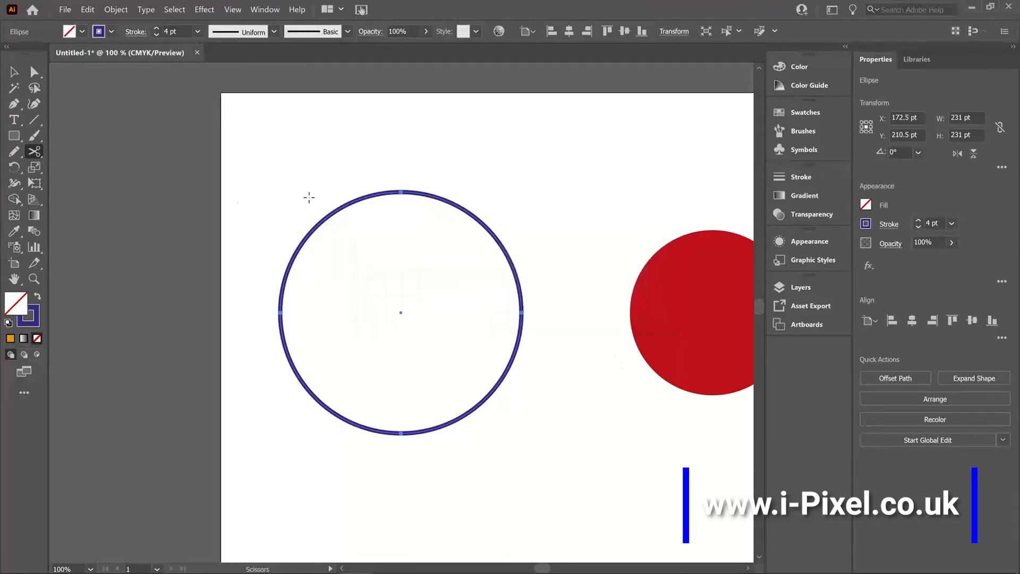
pyautogui.click(332, 212)
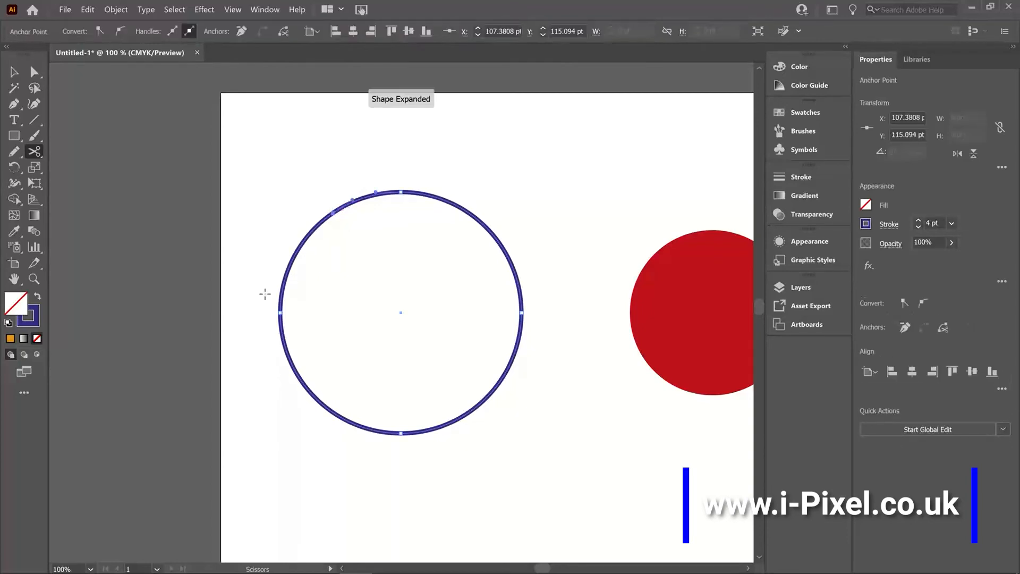
pyautogui.click(292, 366)
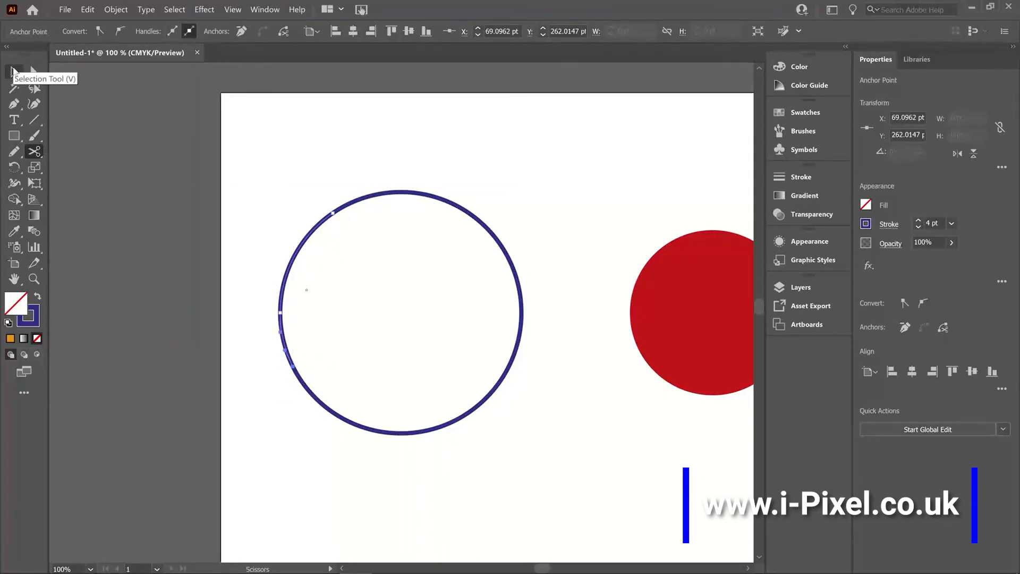
# Try moving the separated left arc slightly away from the circle, and undo the move.
pyautogui.click(15, 72)
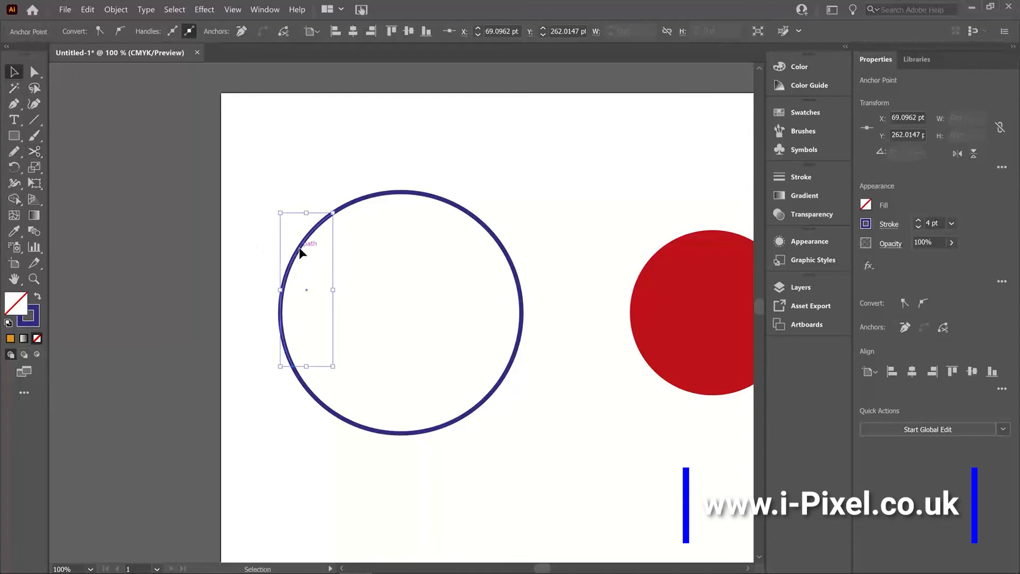
pyautogui.moveTo(296, 246); pyautogui.dragTo(275, 244)
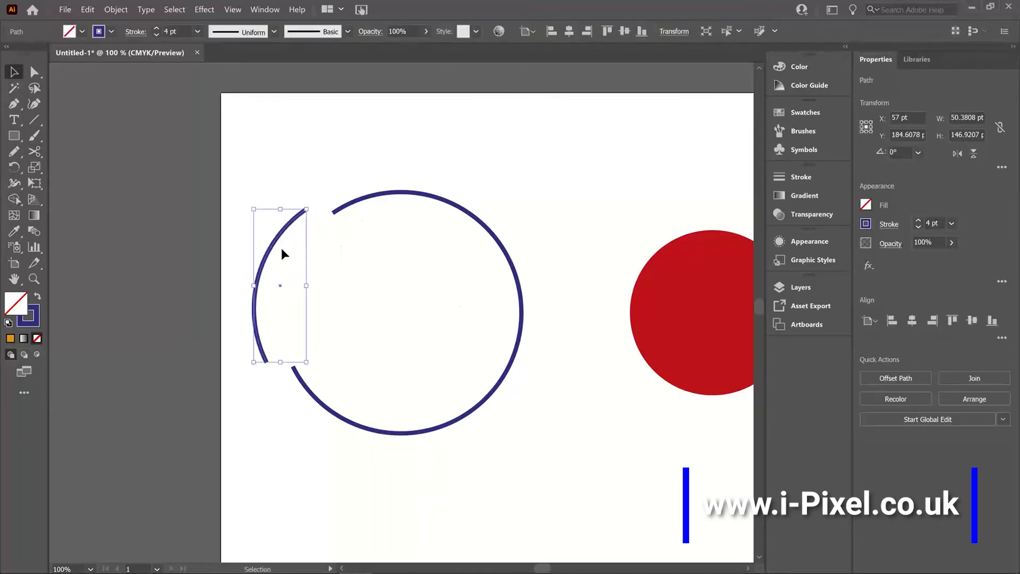
pyautogui.hotkey('ctrl', 'z')
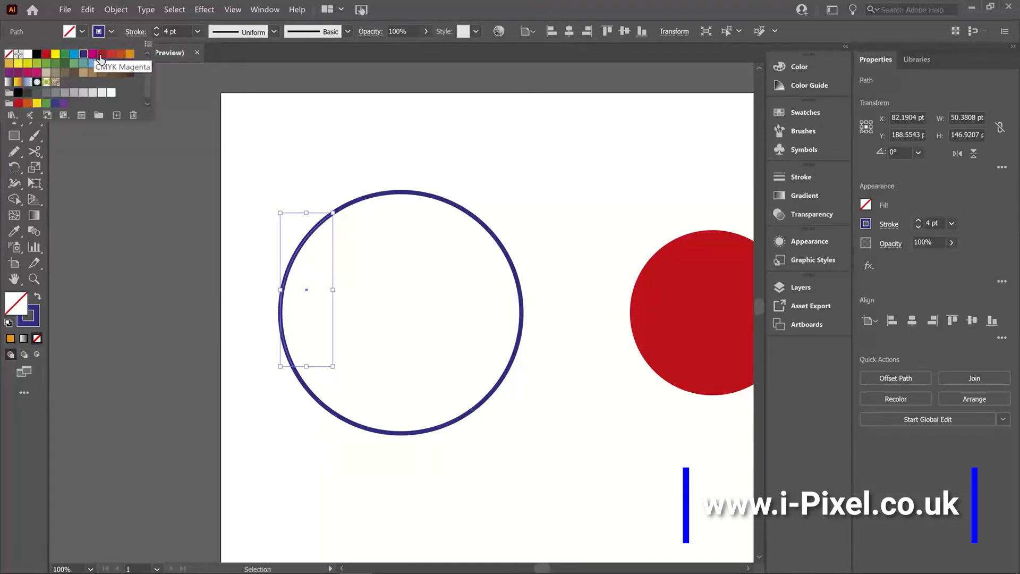
# Change the separated left arc's stroke colour to yellow.
pyautogui.click(102, 53)
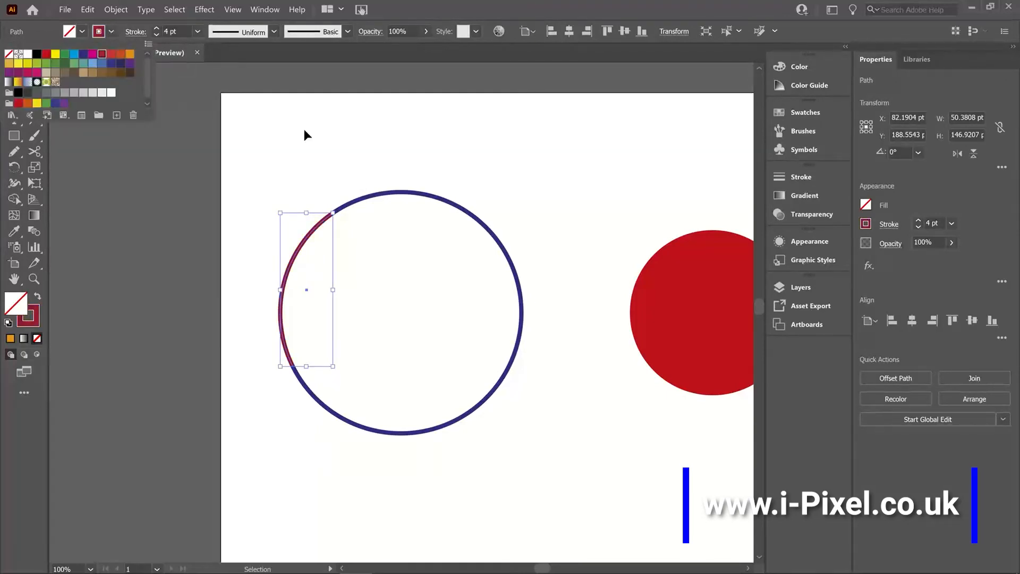
pyautogui.click(111, 31)
pyautogui.click(56, 54)
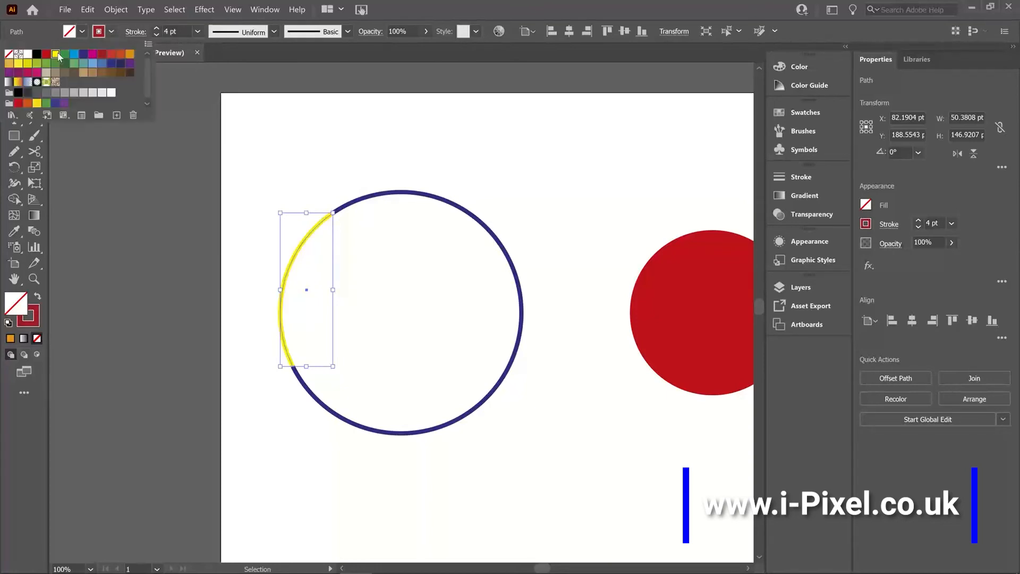
# Cut the remaining blue path with the Scissors tool at its upper-right and lower-right, separating the right arc.
pyautogui.moveTo(515, 209); pyautogui.dragTo(437, 309)
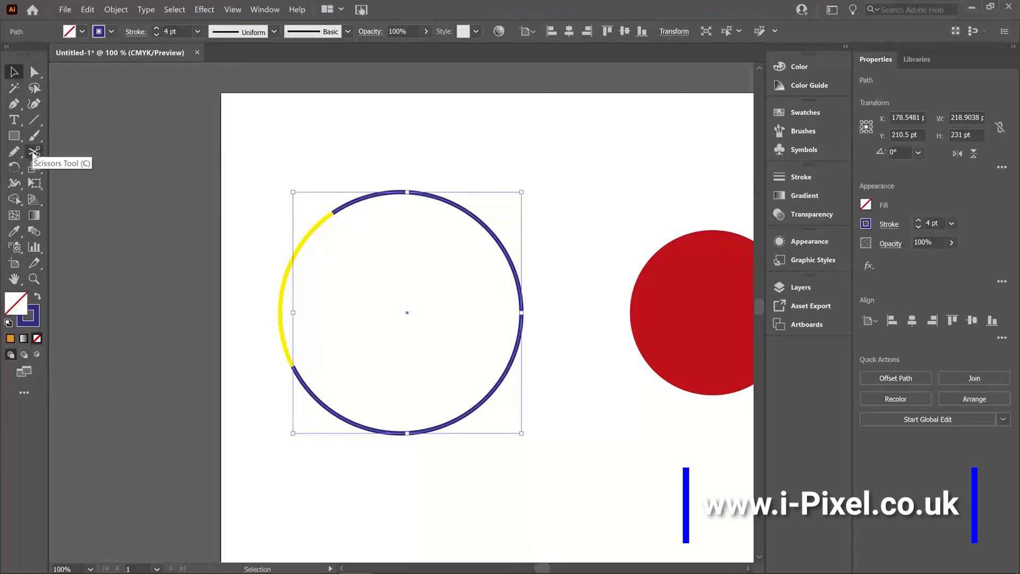
pyautogui.click(34, 153)
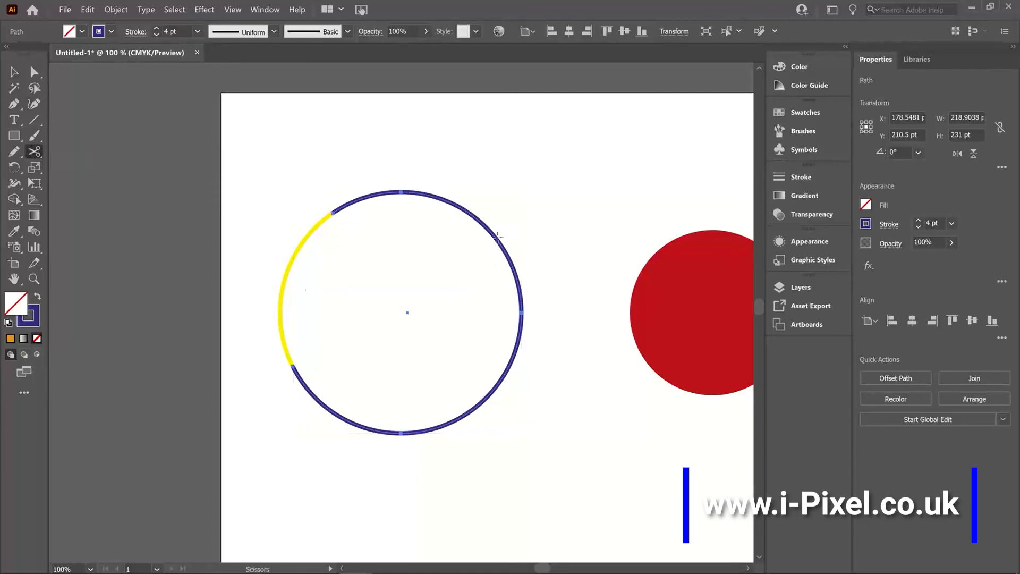
pyautogui.click(478, 219)
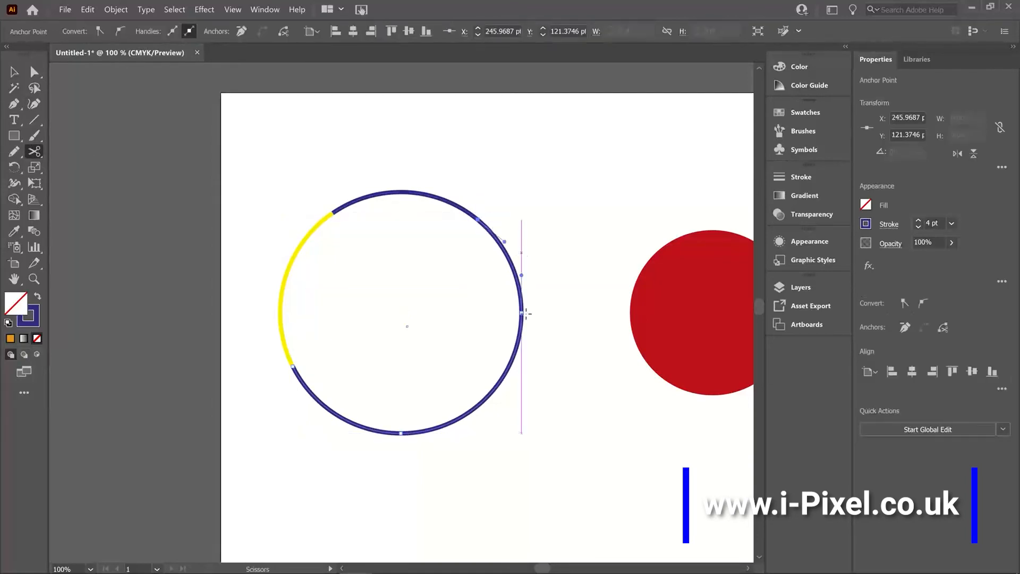
pyautogui.click(511, 359)
# Give the separated right arc a red stroke and move it about 17 pt to the right, away from the circle.
pyautogui.press('v')
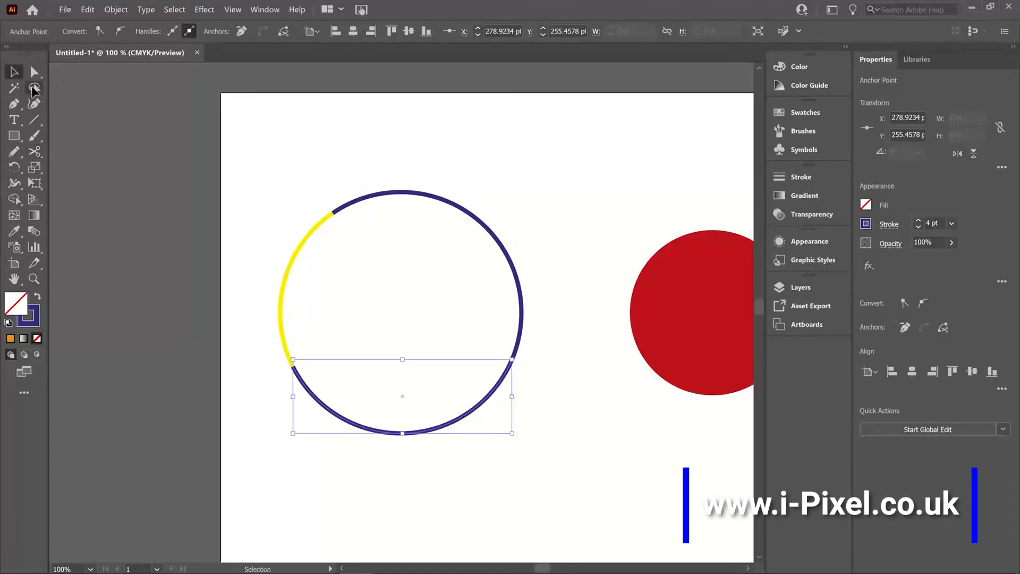
pyautogui.click(491, 295)
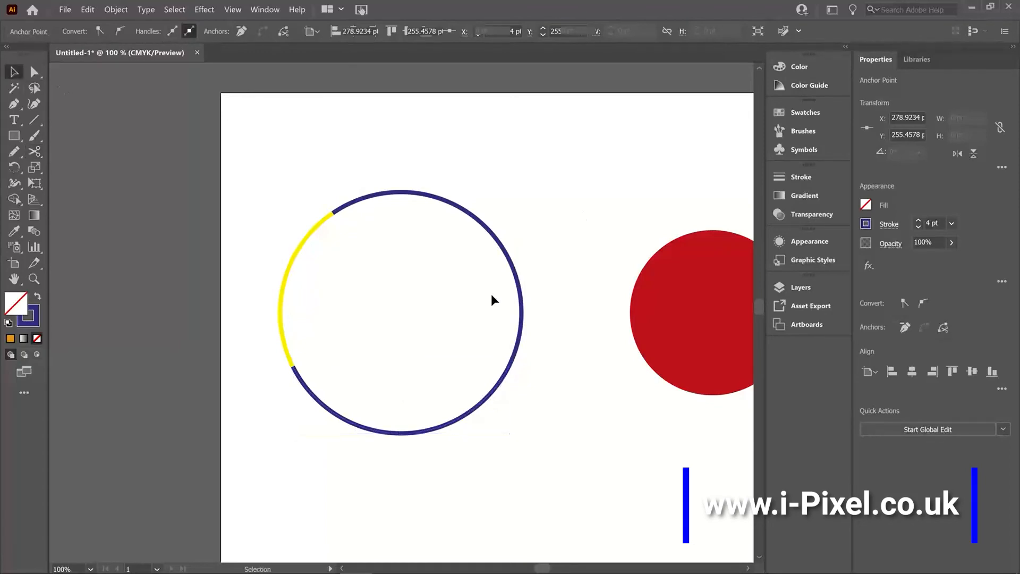
pyautogui.click(522, 290)
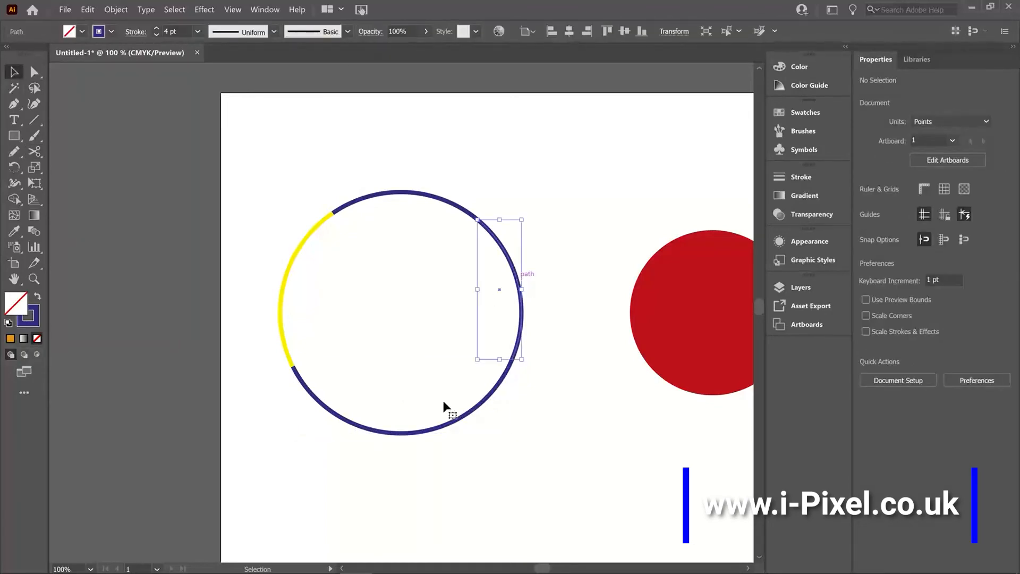
pyautogui.click(440, 432)
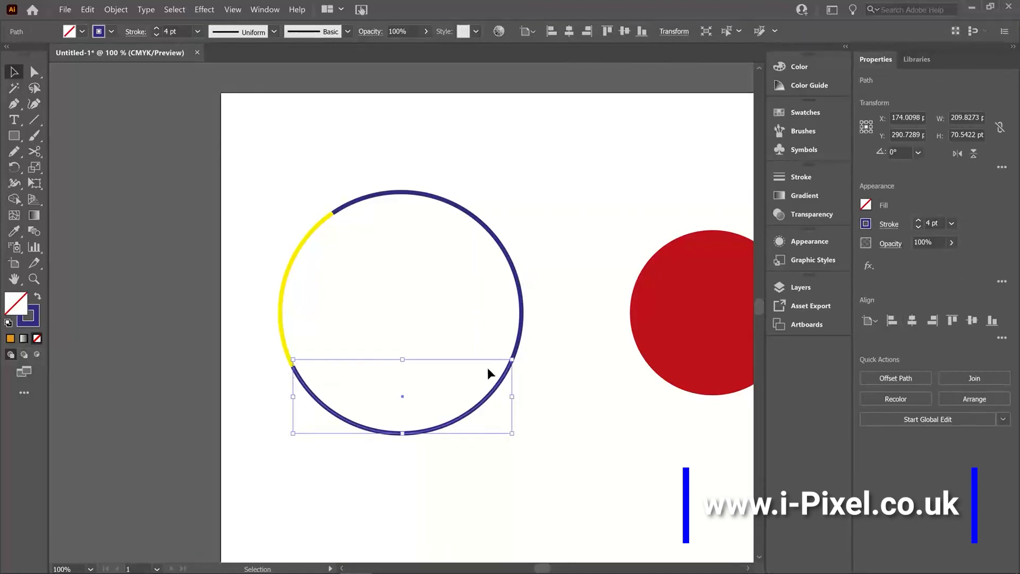
pyautogui.click(524, 318)
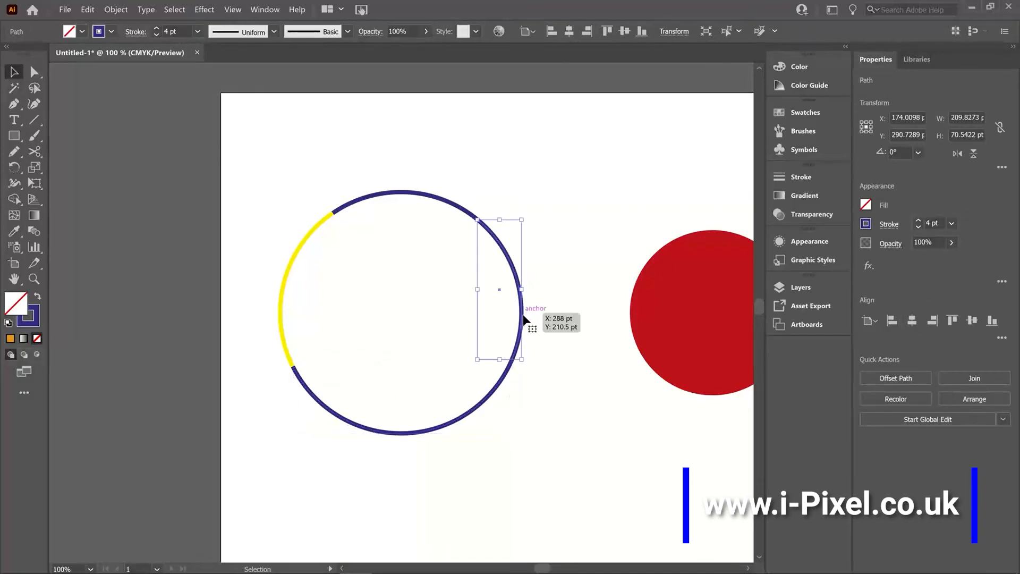
pyautogui.click(432, 196)
pyautogui.click(503, 253)
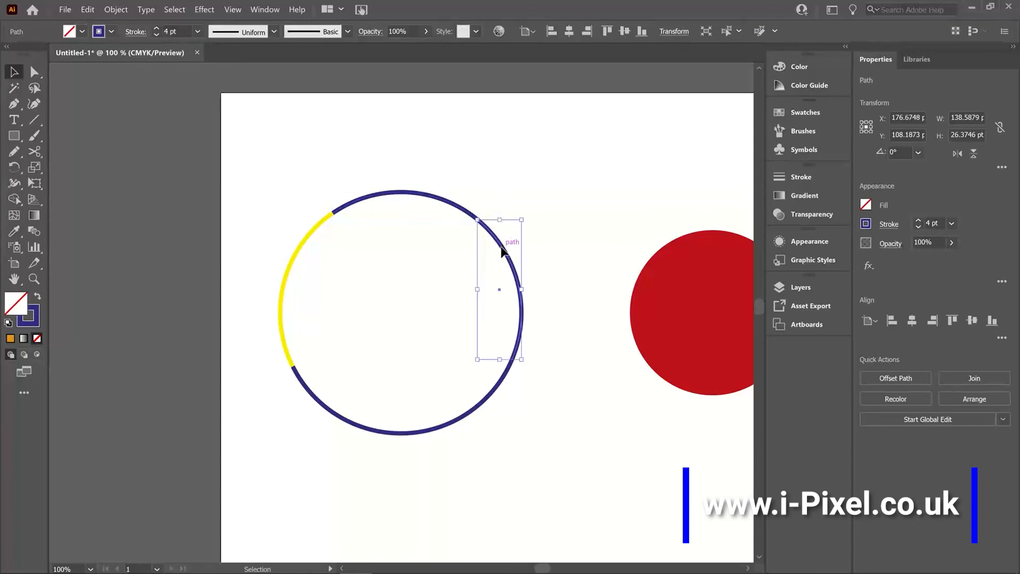
pyautogui.click(112, 32)
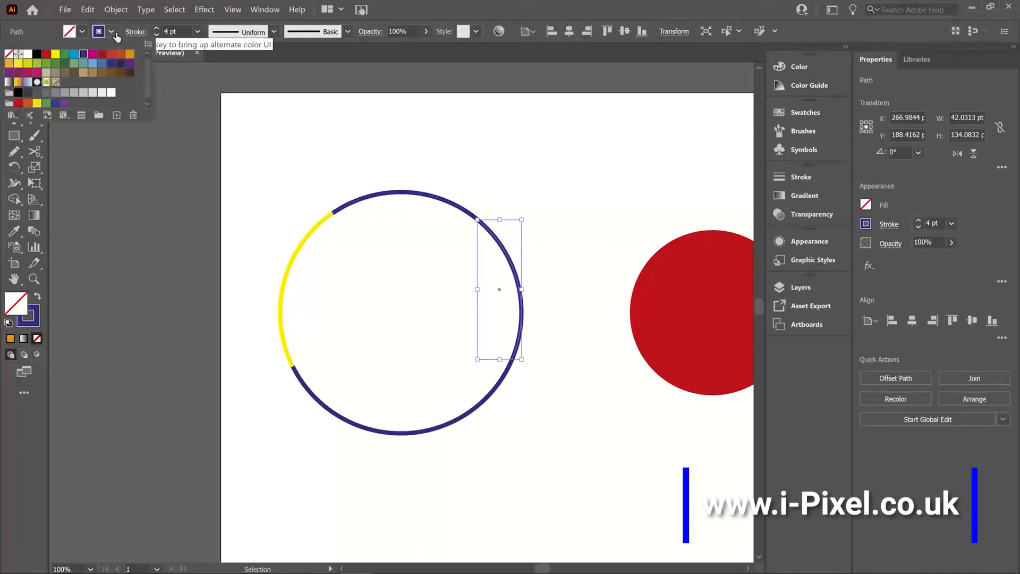
pyautogui.click(105, 57)
pyautogui.click(441, 174)
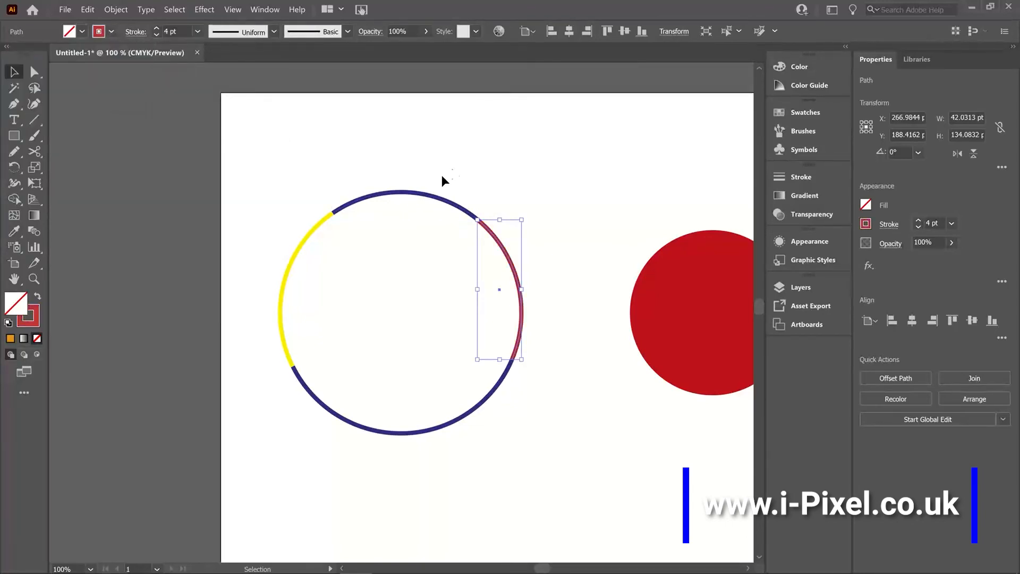
pyautogui.click(441, 175)
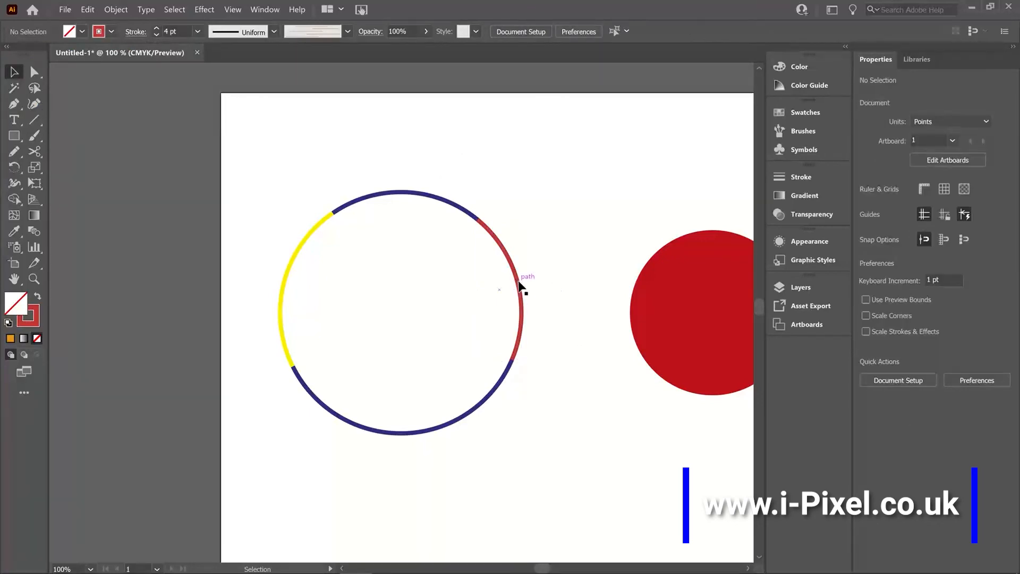
pyautogui.moveTo(521, 285); pyautogui.dragTo(537, 284)
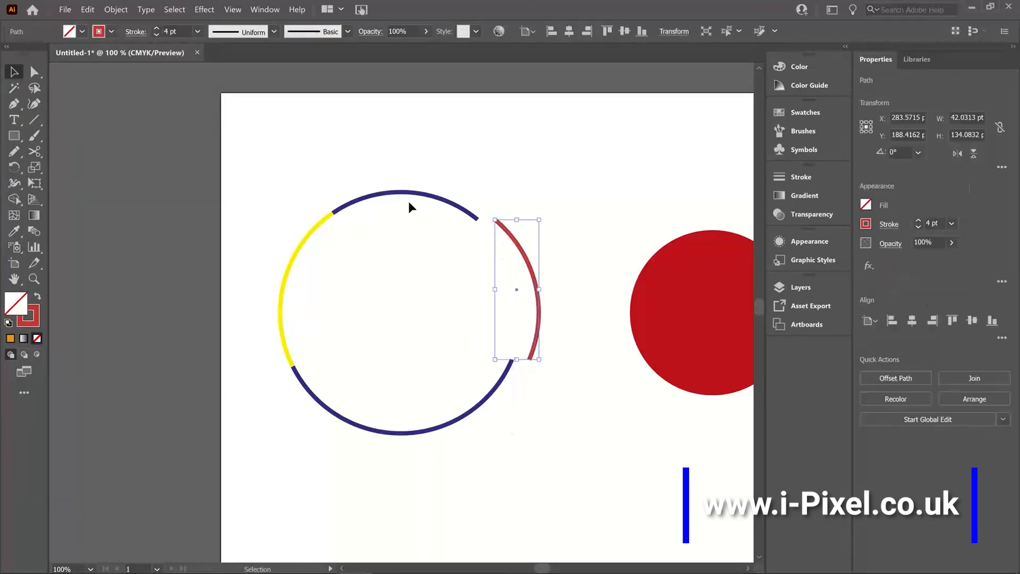
# Split the red circle in two with a freehand curved Knife cut running from its upper-left to its lower-right edge.
pyautogui.press('space')
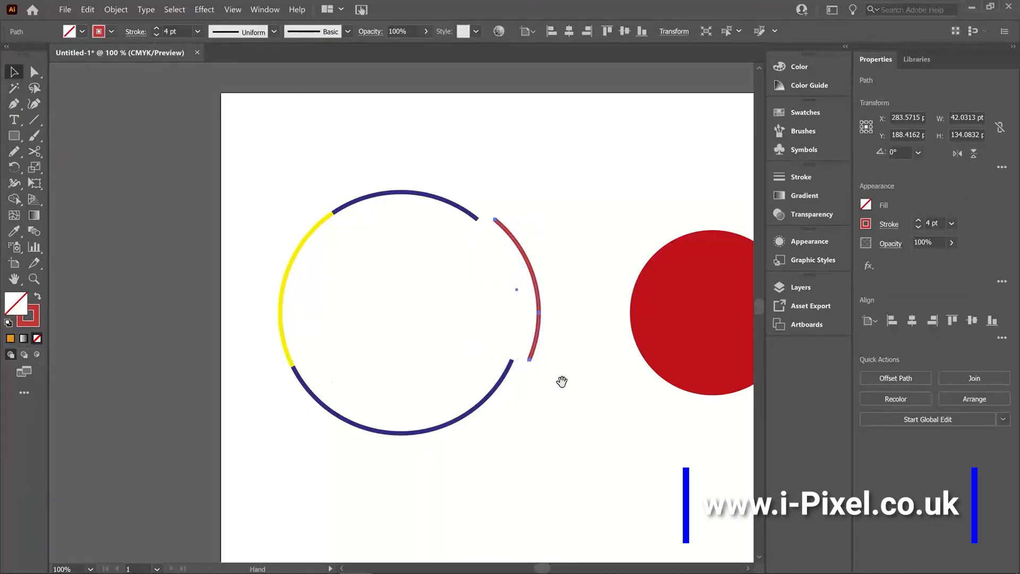
pyautogui.moveTo(561, 383); pyautogui.dragTo(367, 361)
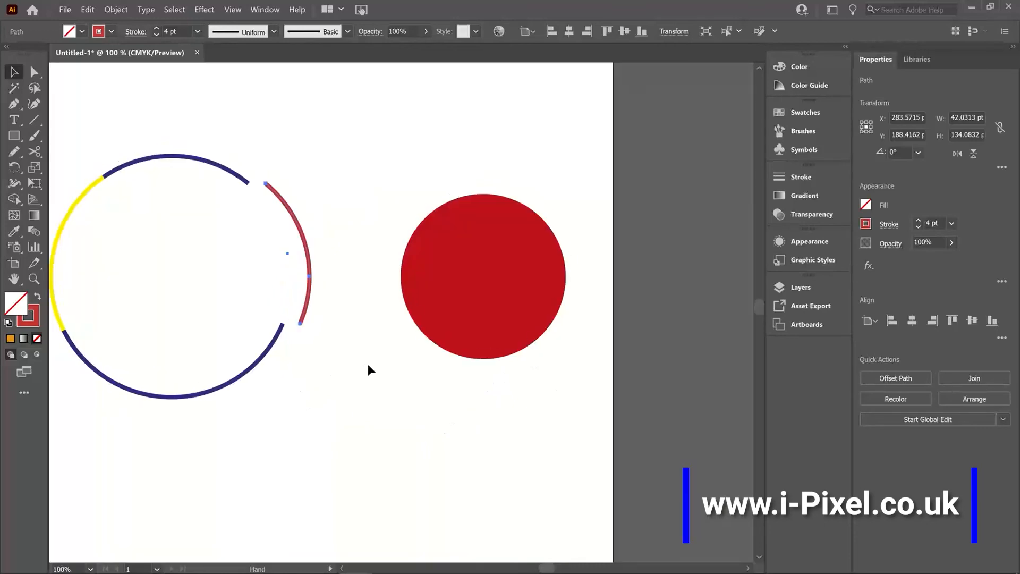
pyautogui.click(446, 293)
pyautogui.moveTo(34, 151); pyautogui.dragTo(92, 187)
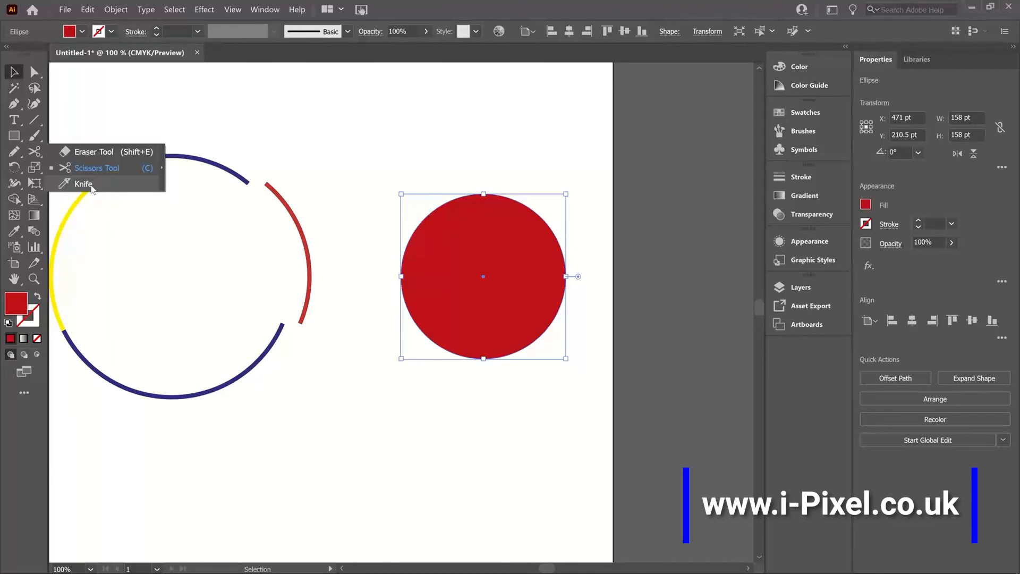
pyautogui.click(91, 186)
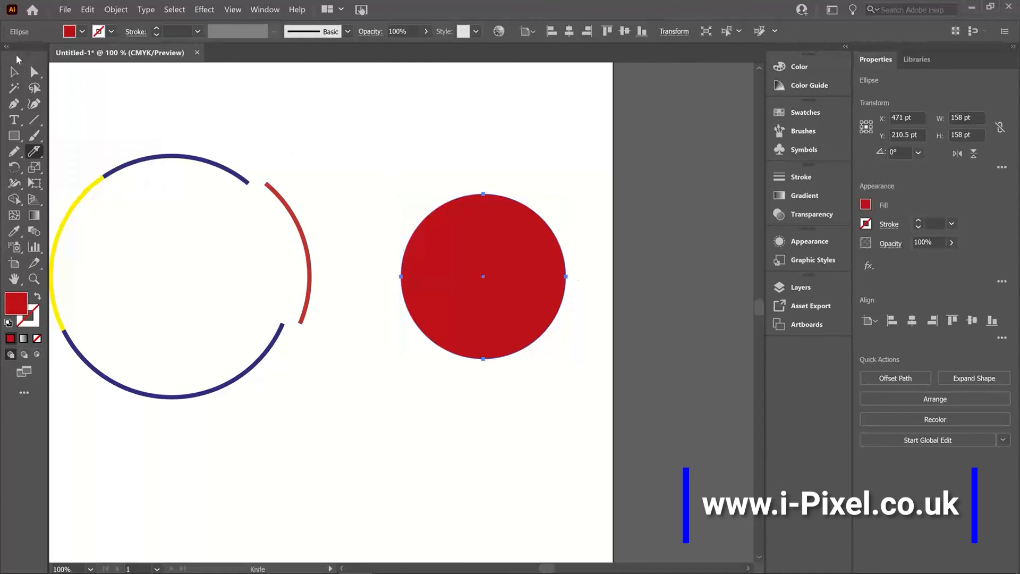
pyautogui.click(14, 72)
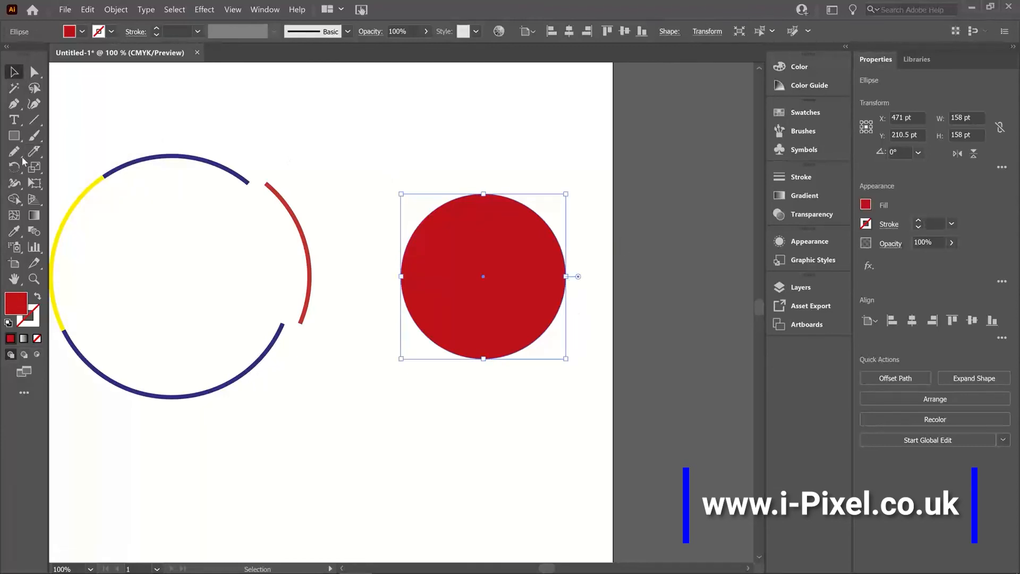
pyautogui.click(34, 152)
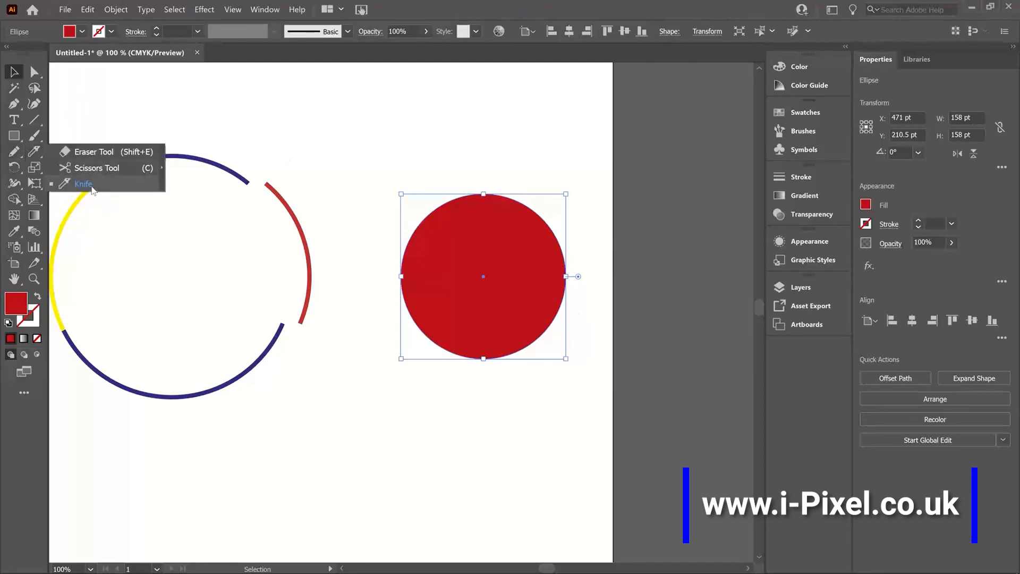
pyautogui.click(84, 184)
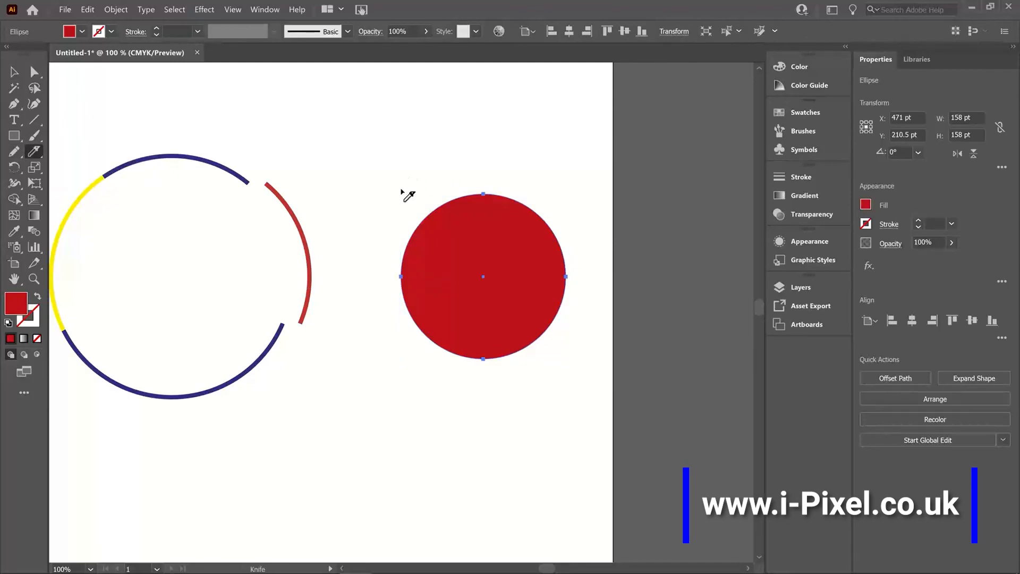
pyautogui.moveTo(402, 190)
pyautogui.mouseDown()
pyautogui.moveTo(423, 253)
pyautogui.moveTo(491, 258)
pyautogui.moveTo(539, 336)
pyautogui.moveTo(542, 388)
pyautogui.mouseUp()
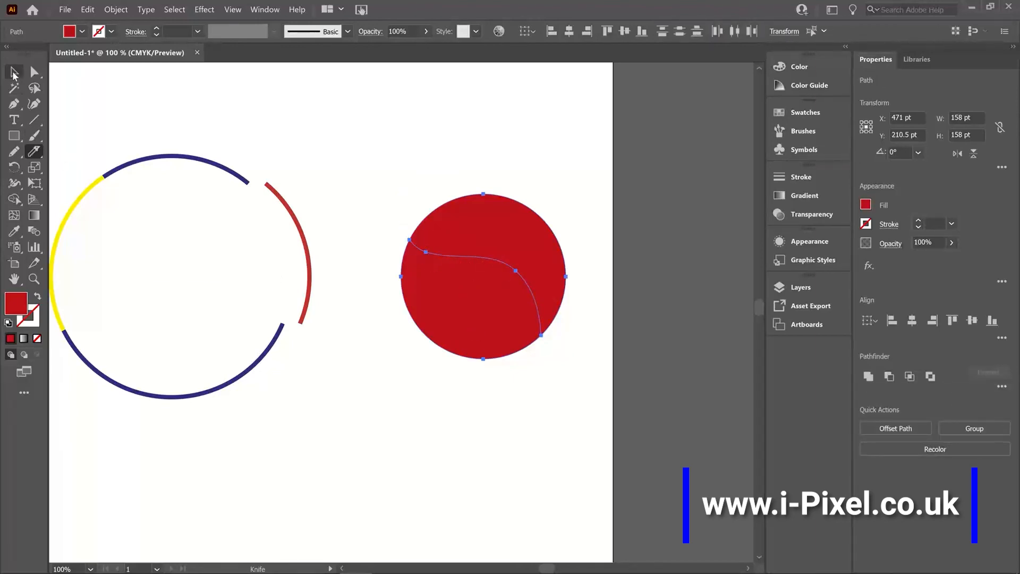
# Select the upper-right piece of the sliced red circle and change its fill to light blue.
pyautogui.click(14, 74)
pyautogui.click(357, 136)
pyautogui.click(534, 238)
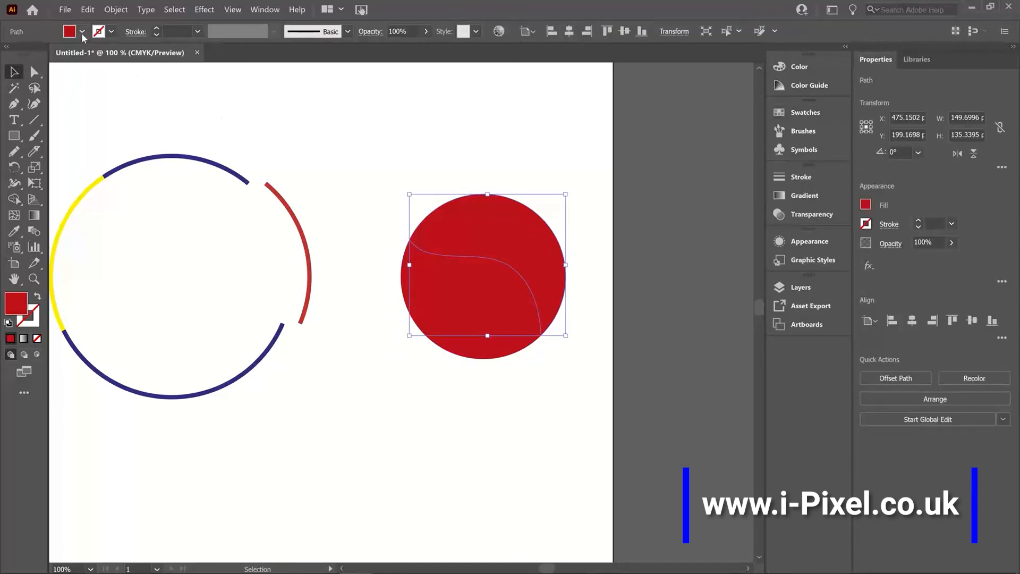
pyautogui.click(83, 32)
pyautogui.click(53, 53)
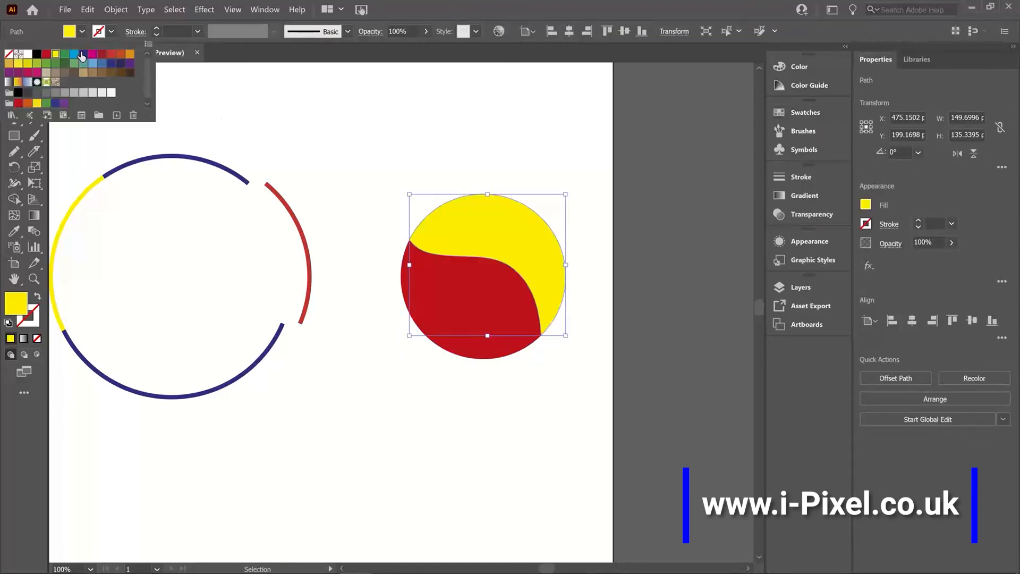
pyautogui.click(83, 53)
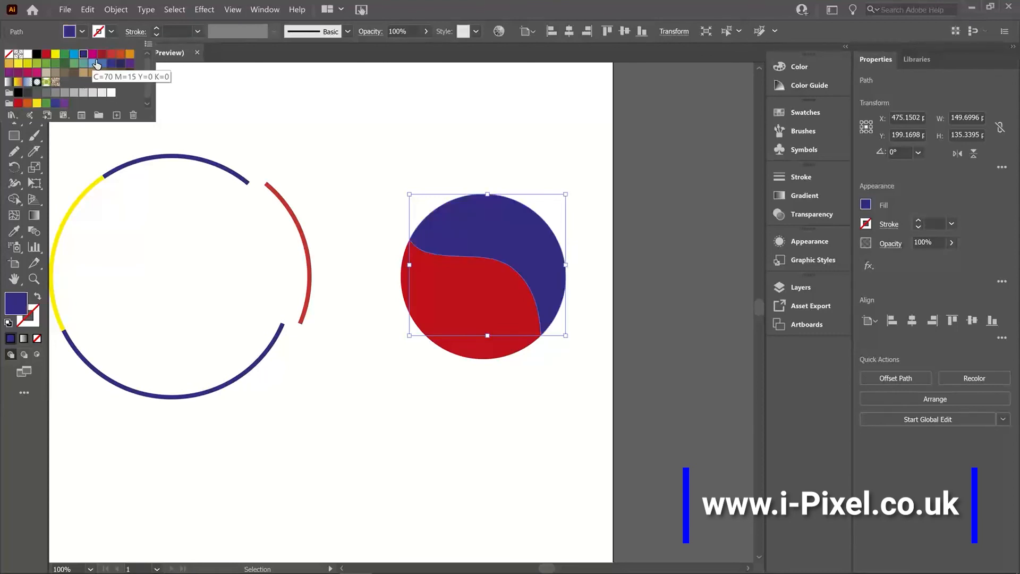
pyautogui.click(93, 63)
pyautogui.click(528, 249)
pyautogui.click(605, 206)
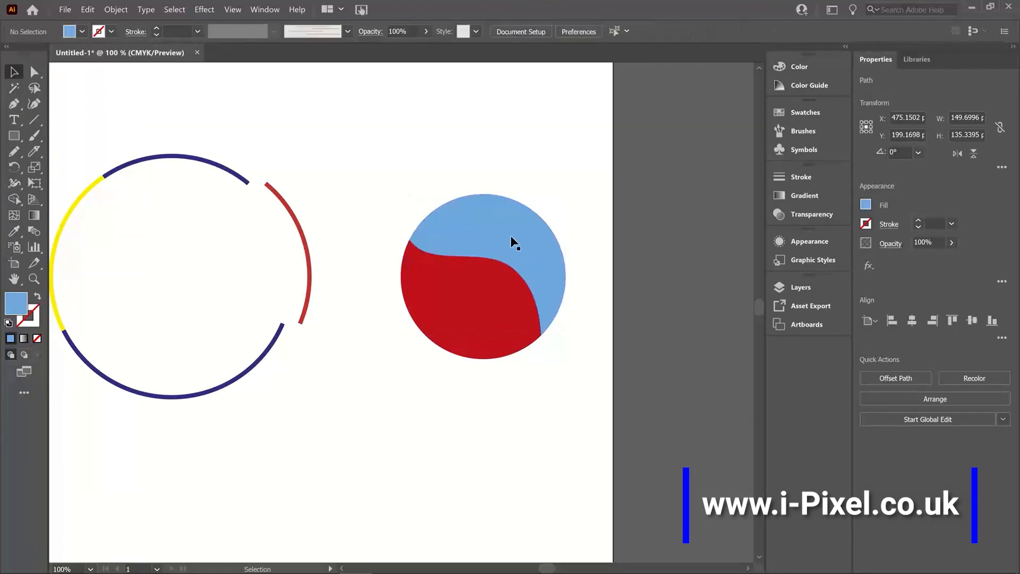
# Move the light blue piece up and to the right and shift the red piece slightly the same way, leaving a narrow curved gap between them.
pyautogui.moveTo(511, 235); pyautogui.dragTo(544, 192)
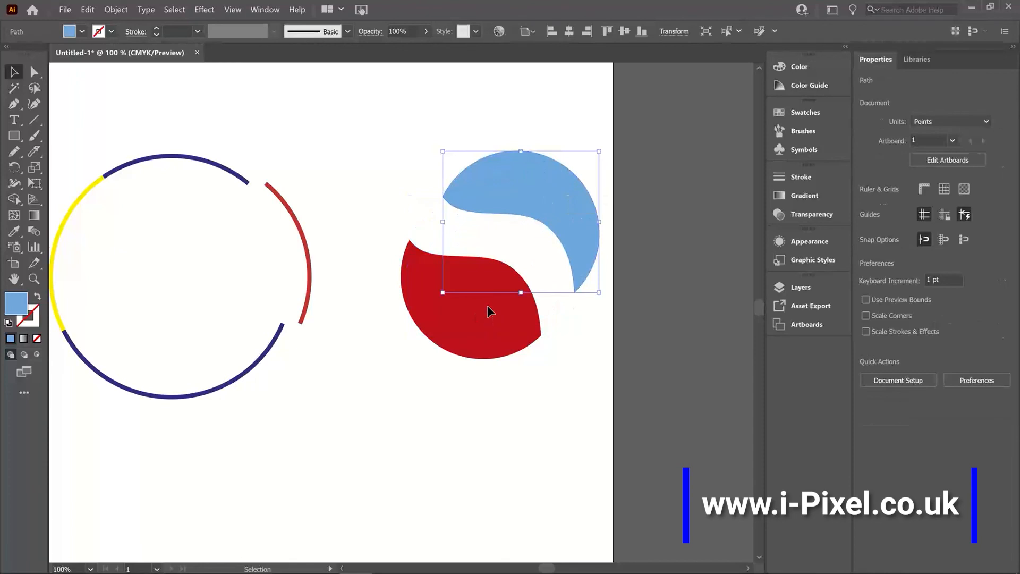
pyautogui.moveTo(475, 315); pyautogui.dragTo(494, 297)
pyautogui.moveTo(563, 199); pyautogui.dragTo(565, 205)
pyautogui.click(365, 367)
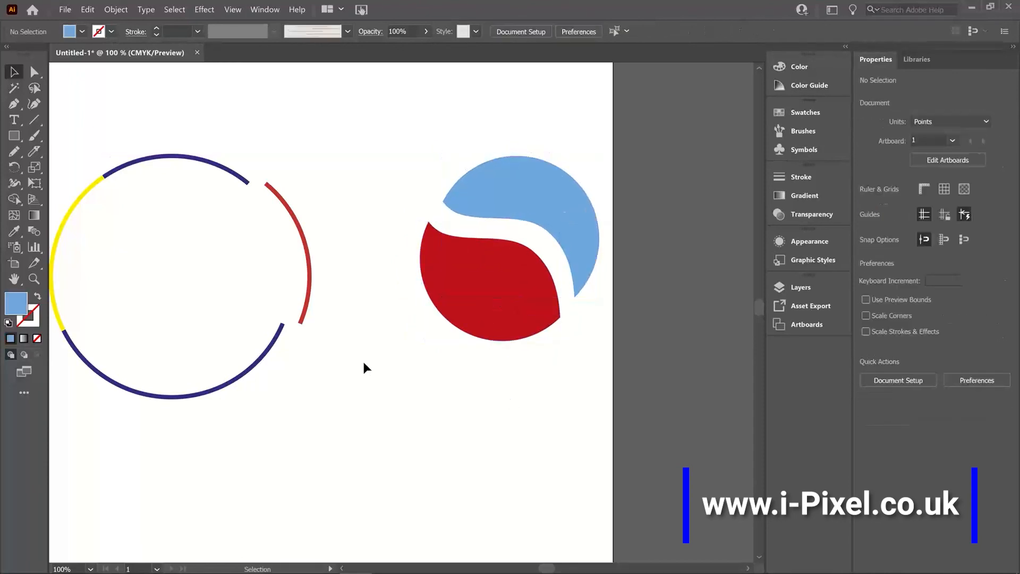
pyautogui.click(35, 152)
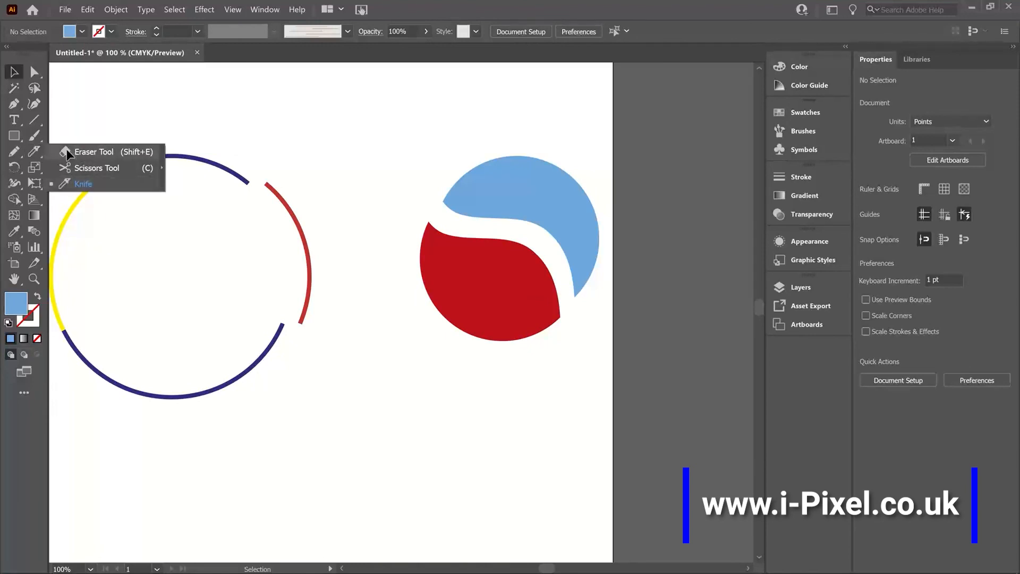
pyautogui.click(34, 136)
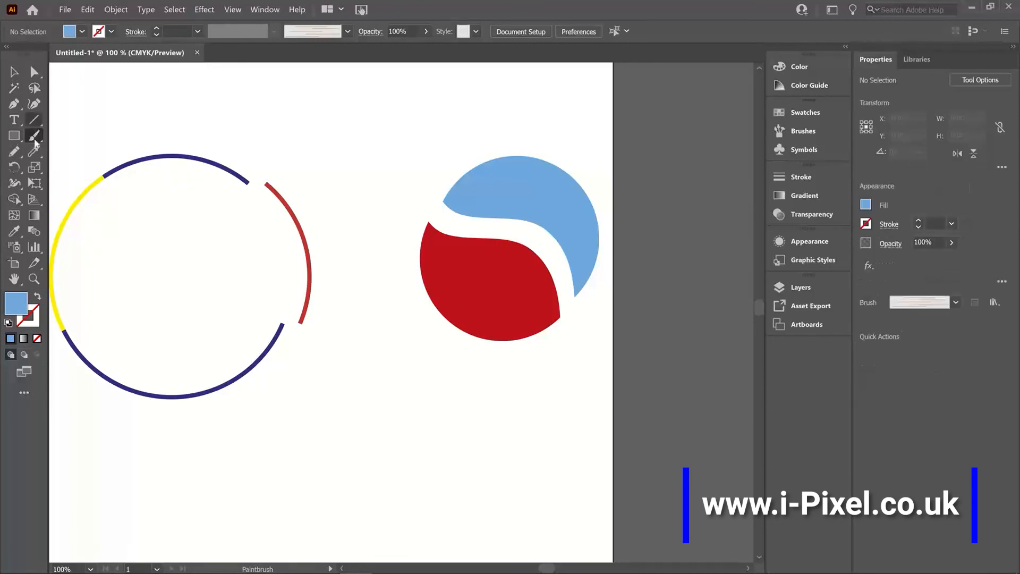
pyautogui.click(38, 139)
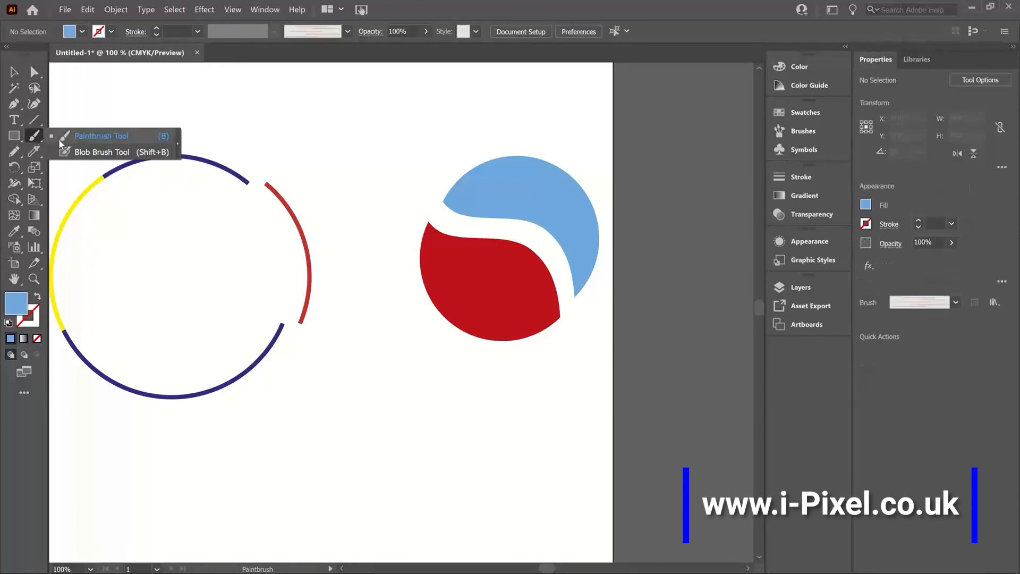
pyautogui.click(20, 151)
pyautogui.click(16, 138)
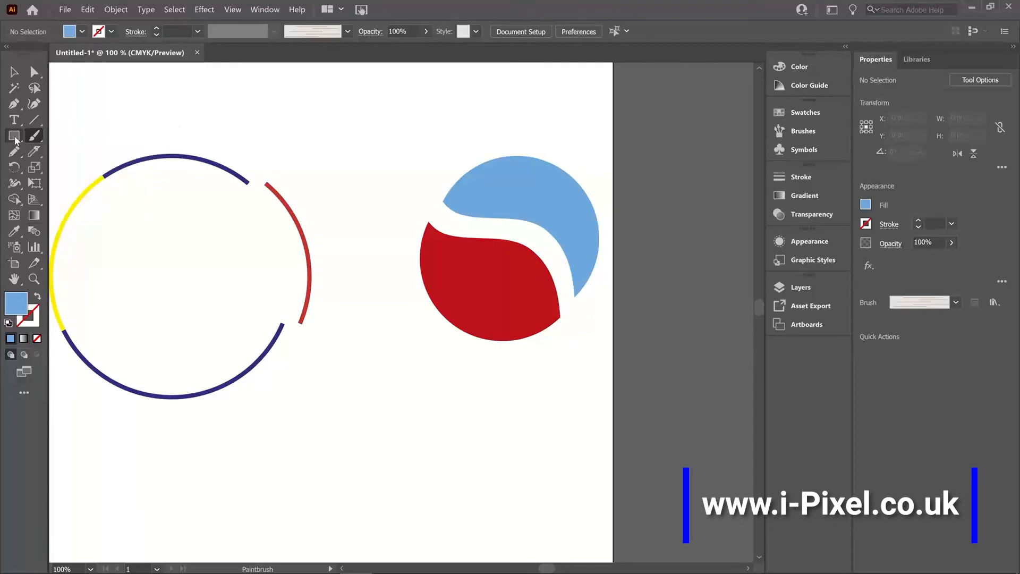
pyautogui.click(15, 139)
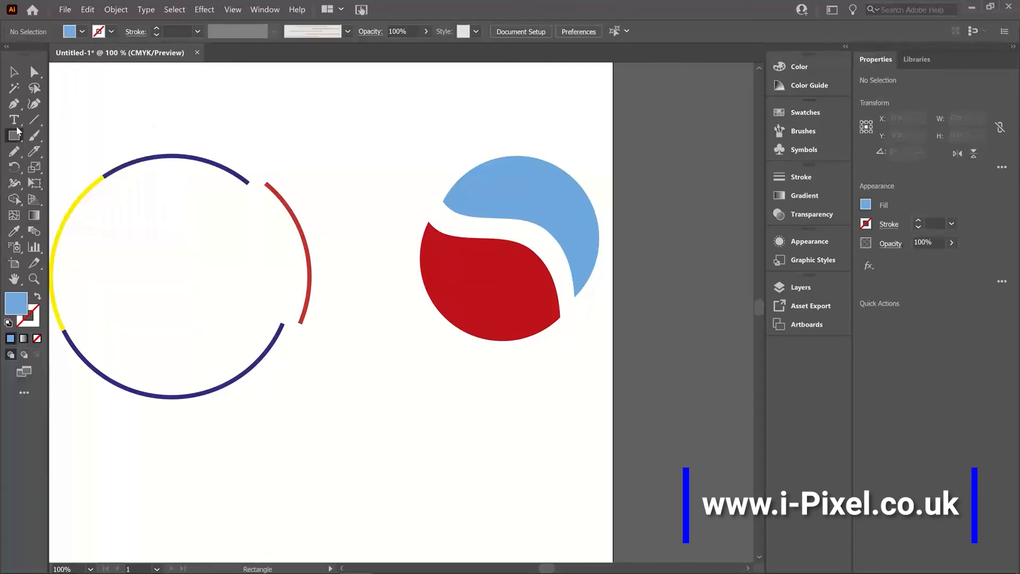